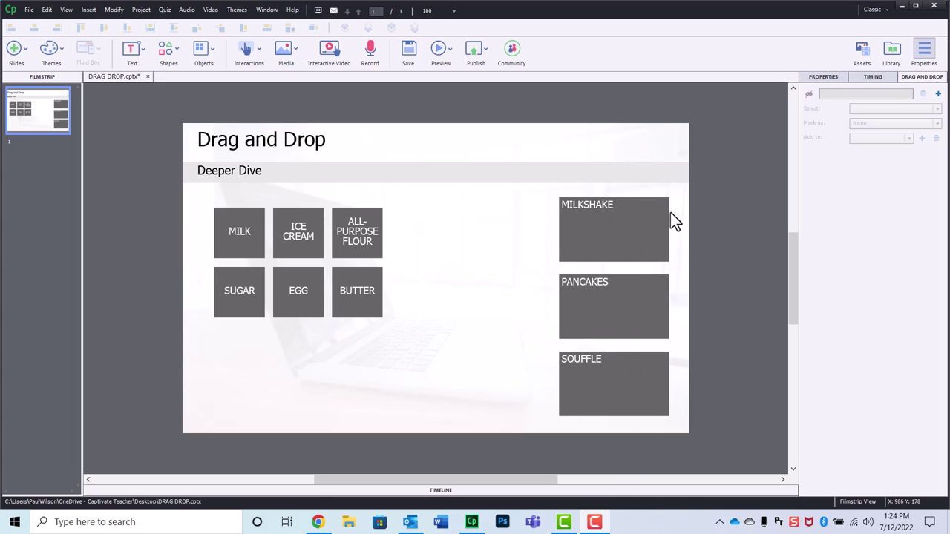
Start a drag-and-drop wizard and pick MILK, EGG, SUGAR and other tiles as draggable items.
click(258, 49)
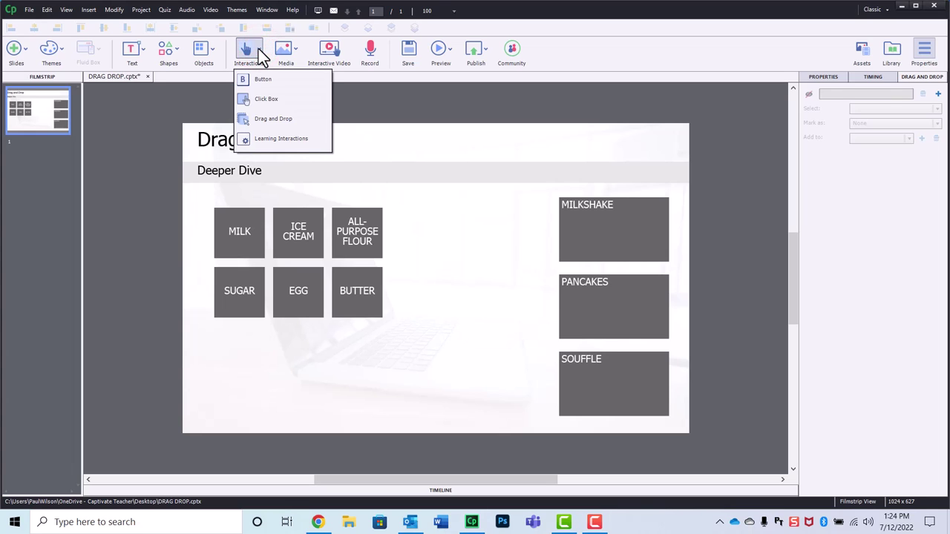
click(257, 123)
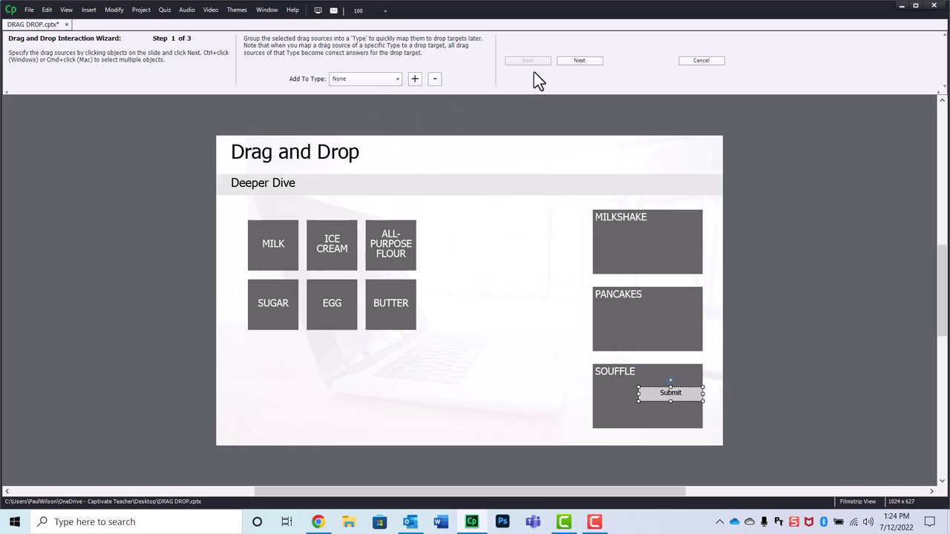
click(273, 252)
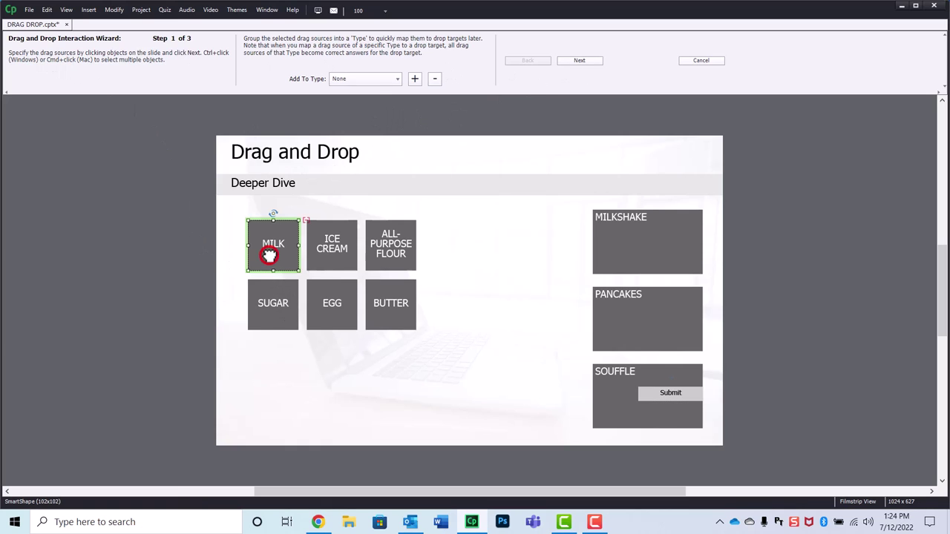
ctrl+click(382, 252)
ctrl+click(390, 312)
ctrl+click(325, 317)
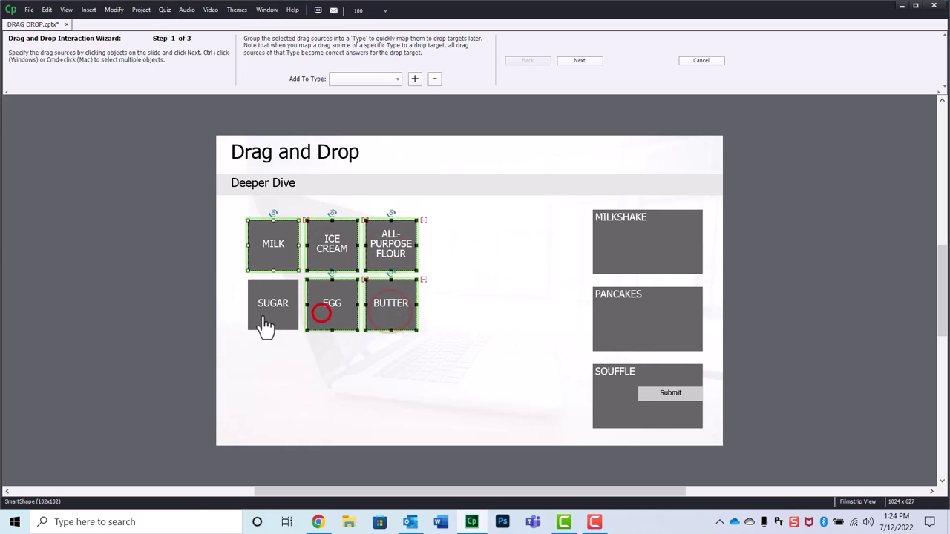
ctrl+click(267, 315)
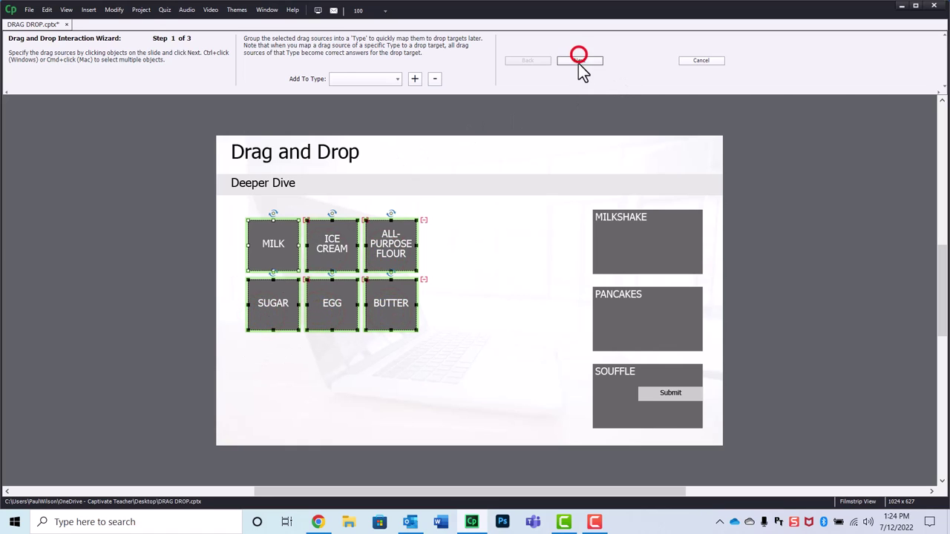
click(579, 60)
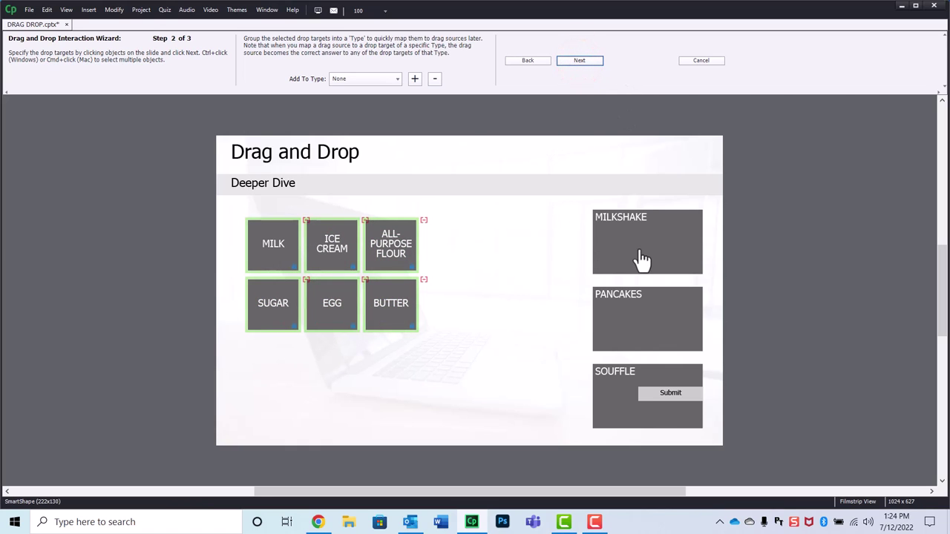
Move Submit below the tiles and choose MILKSHAKE, PANCAKES and SOUFFLE as drop targets.
click(677, 393)
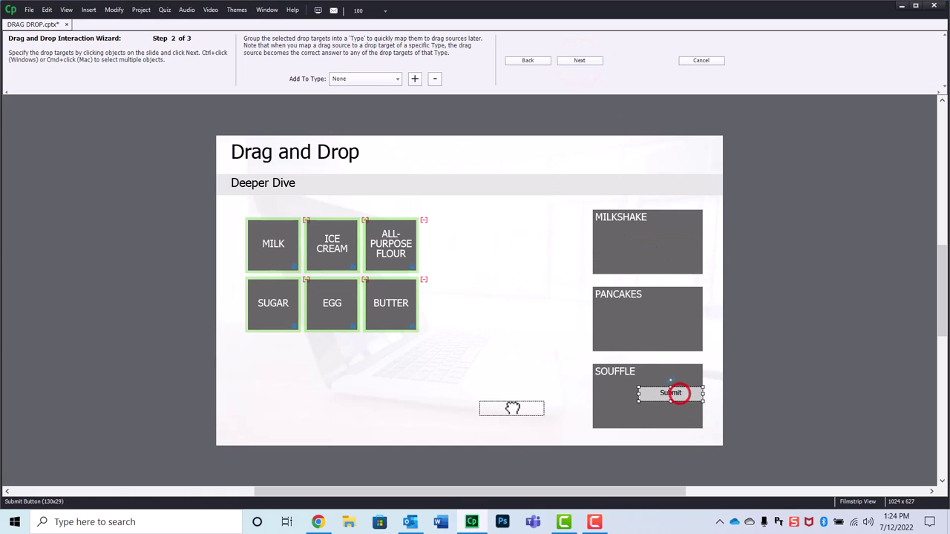
drag(512, 408, 458, 413)
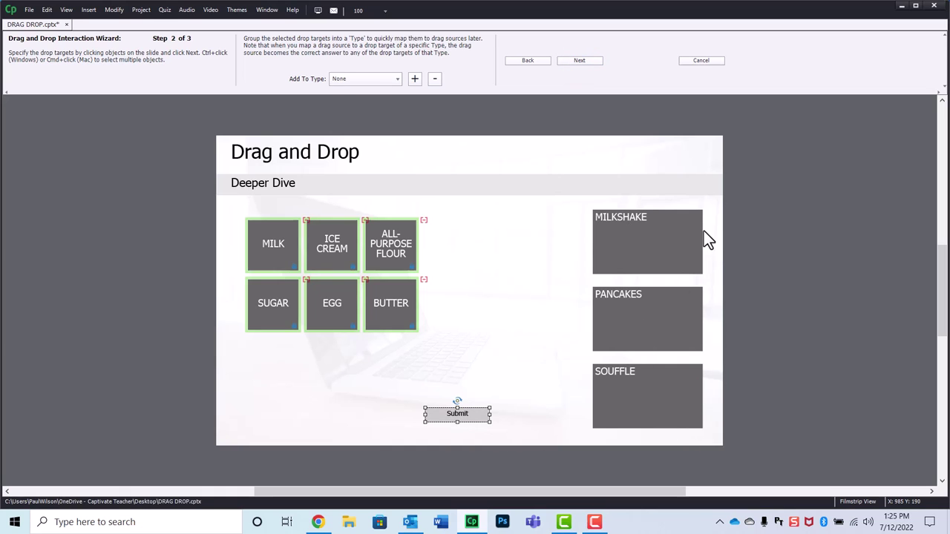
click(648, 247)
ctrl+click(643, 327)
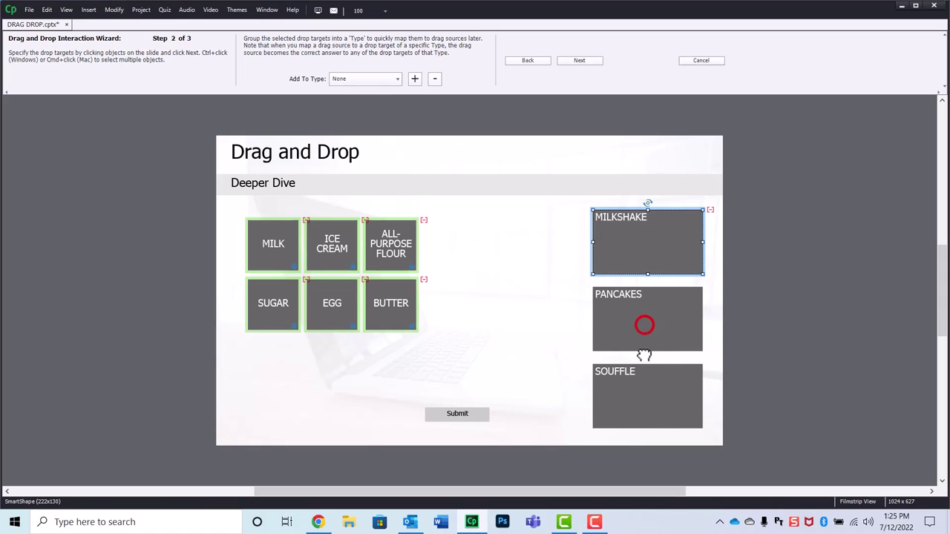
ctrl+click(640, 390)
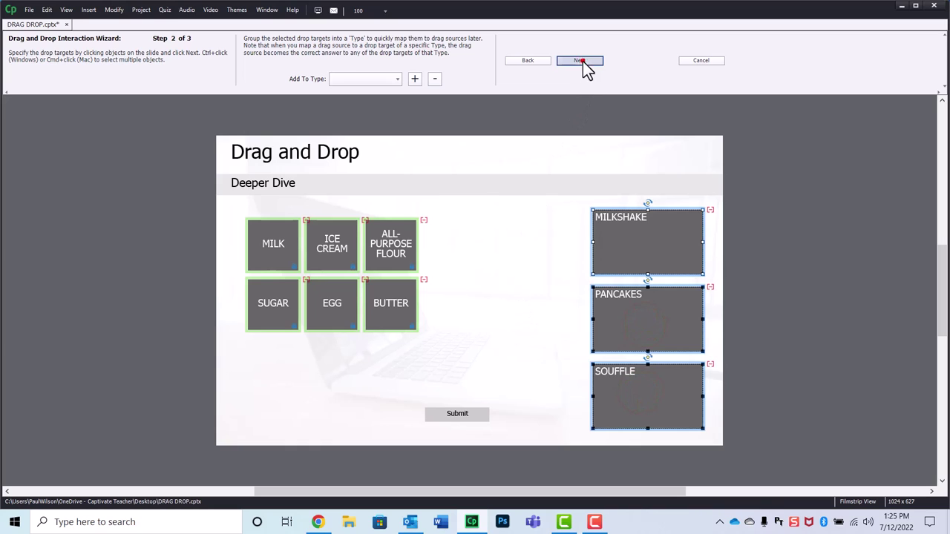
click(580, 61)
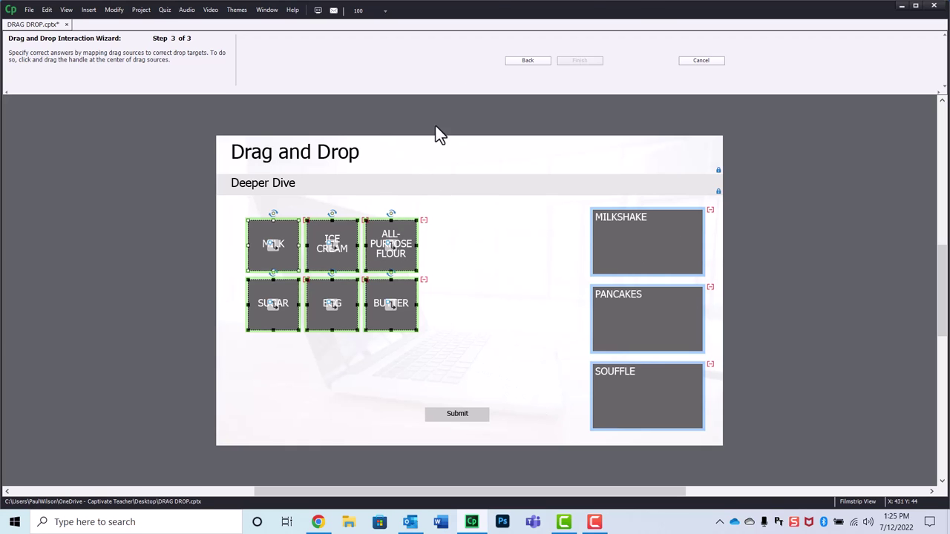
Quit the wizard, create a new drag-and-drop interaction, and centre Submit at the slide bottom.
click(701, 60)
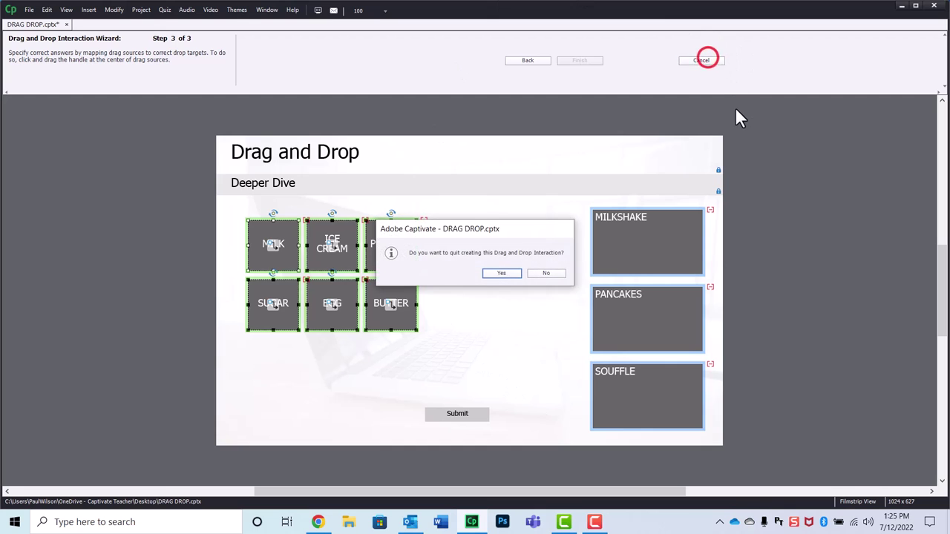
click(501, 274)
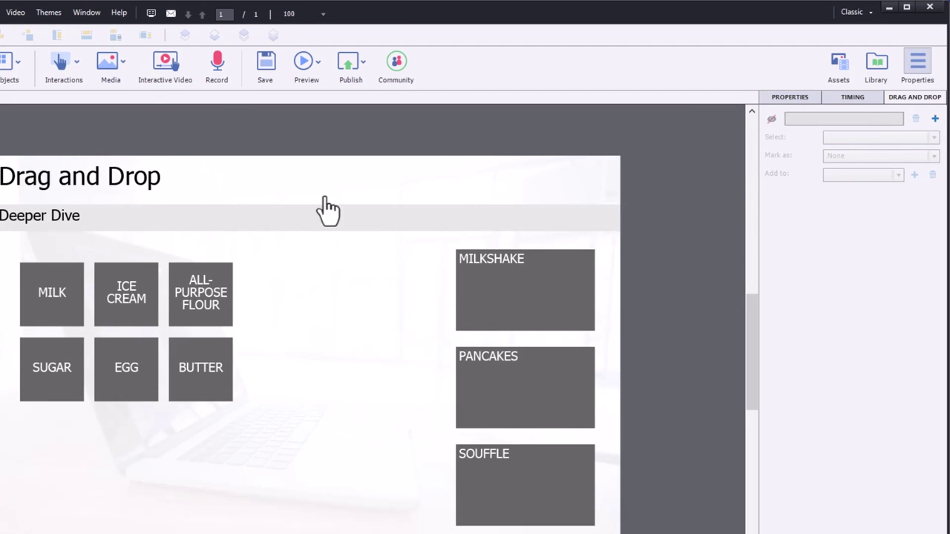
click(89, 12)
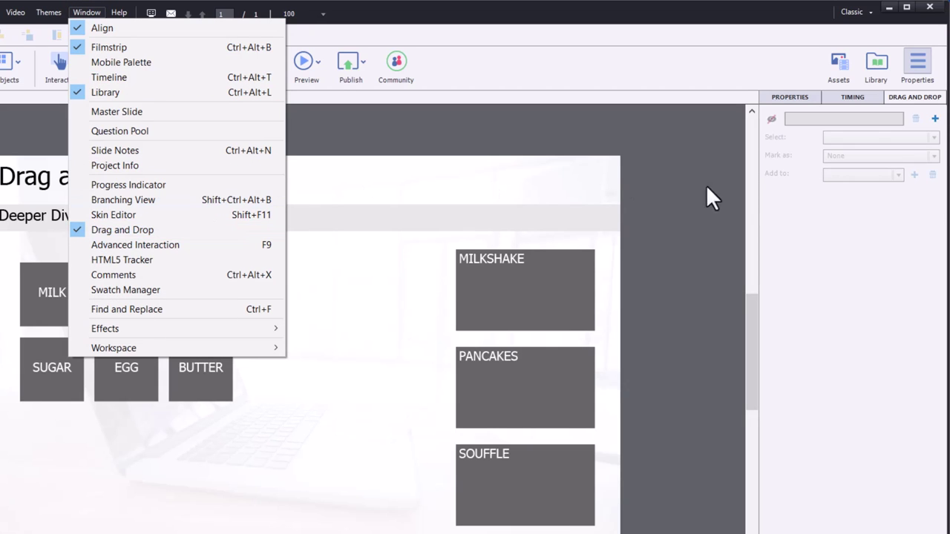
click(935, 119)
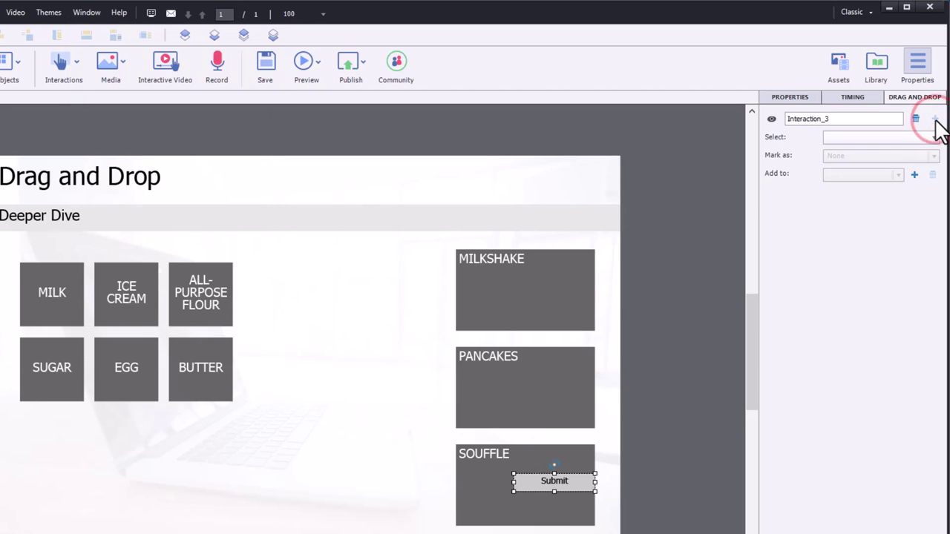
drag(566, 481, 296, 513)
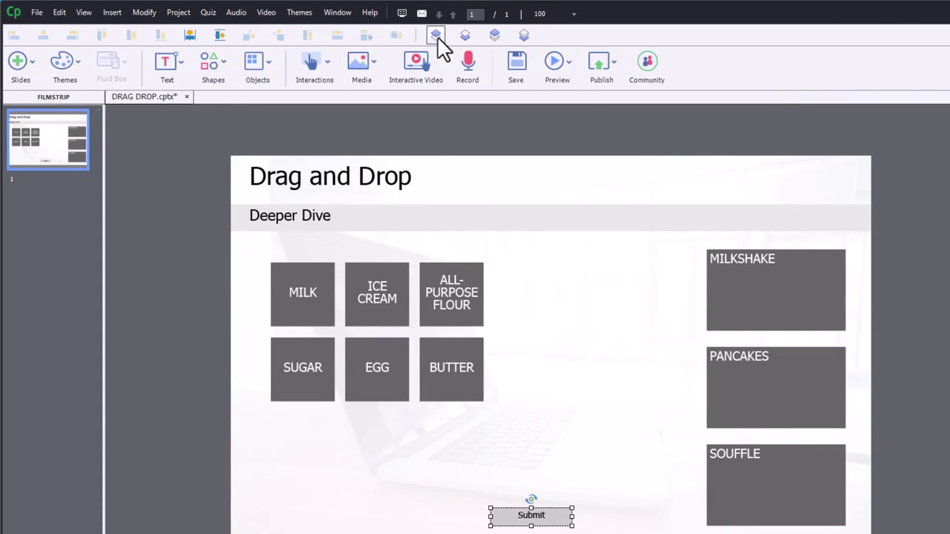
click(184, 37)
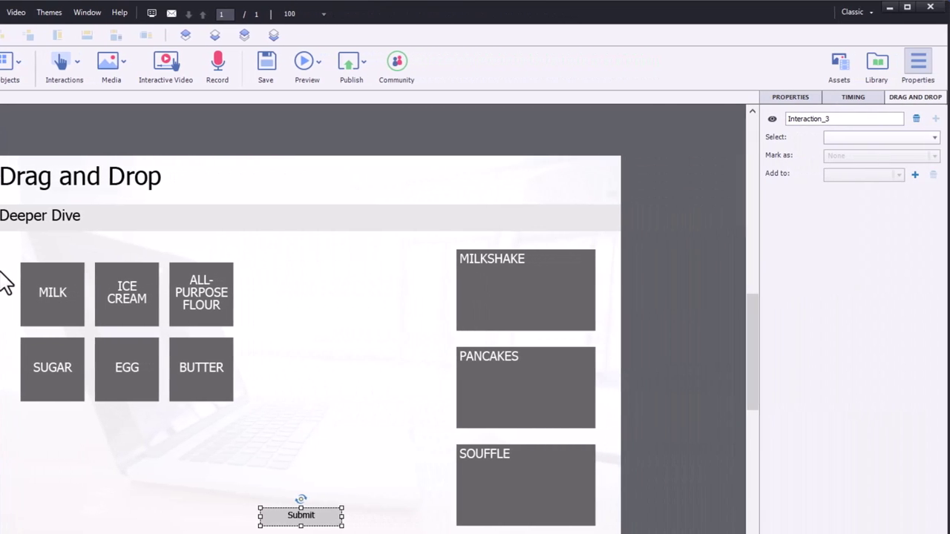
Select all six ingredient tiles and mark them as Drag Source.
drag(143, 272, 384, 384)
drag(247, 397, 371, 424)
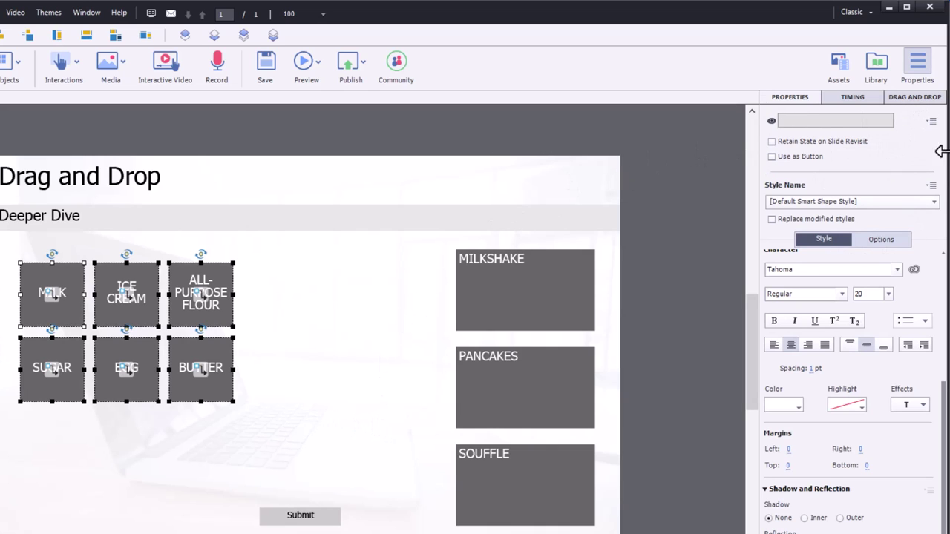
click(913, 100)
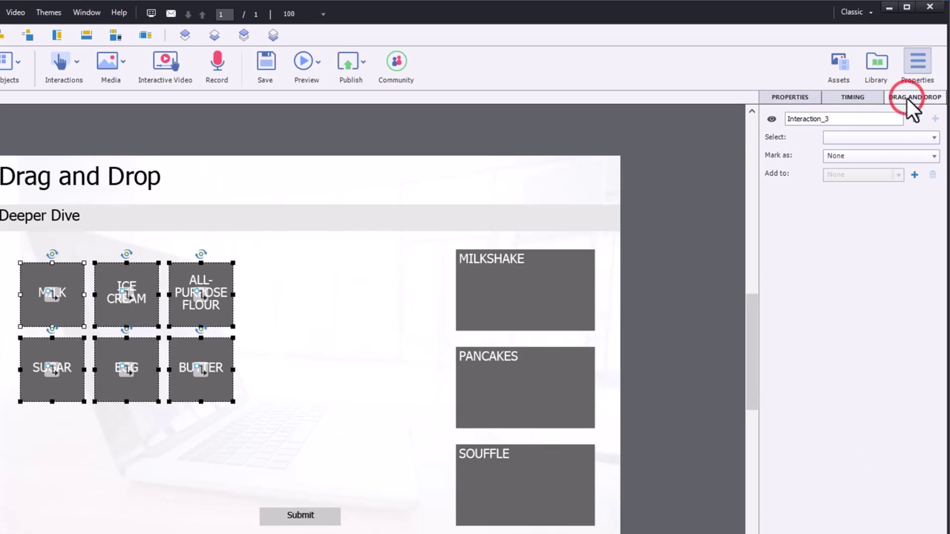
click(838, 155)
click(874, 186)
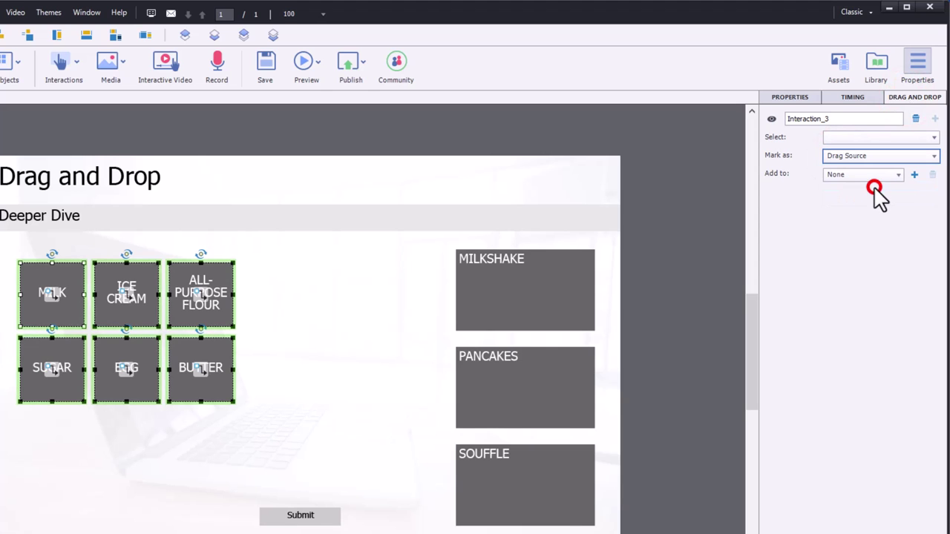
Select the MILKSHAKE, PANCAKES and SOUFFLE boxes and mark them as Drop Target.
click(653, 279)
drag(675, 271, 509, 500)
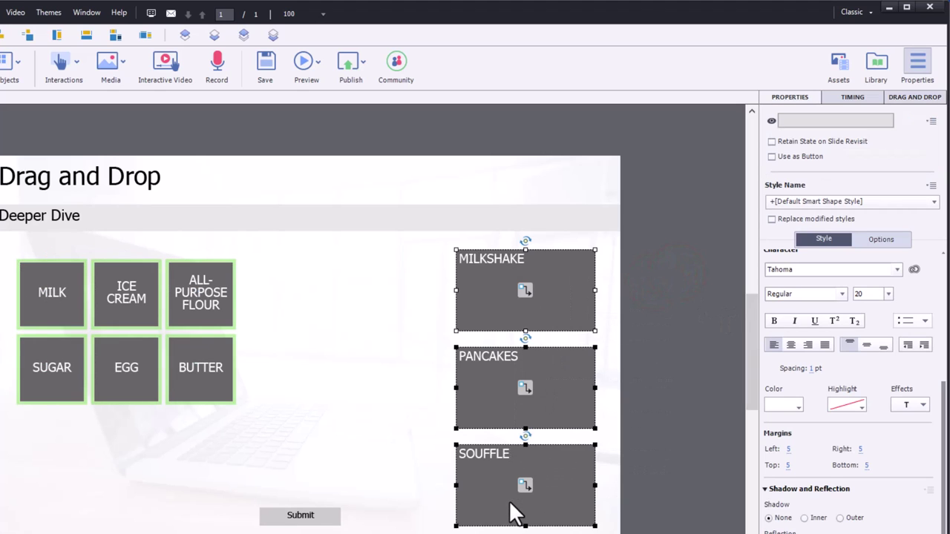
click(917, 96)
click(840, 155)
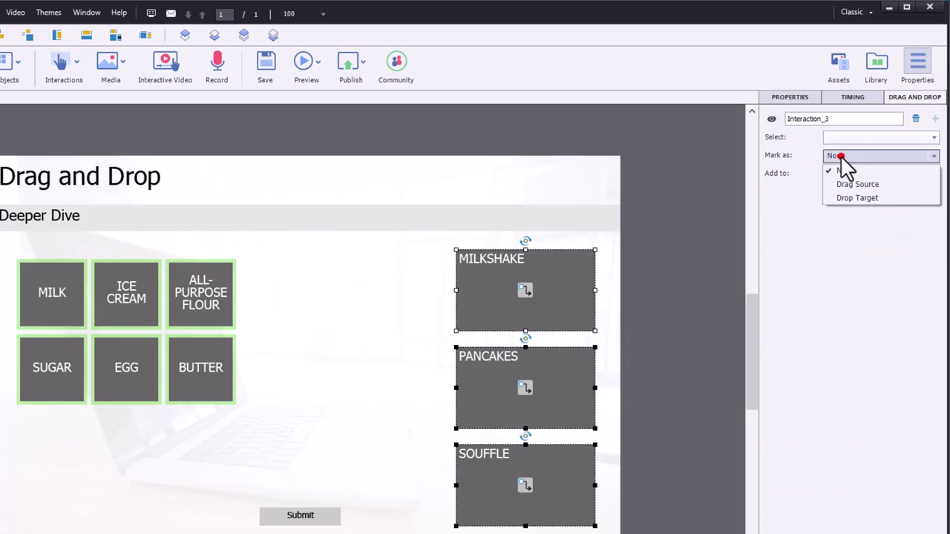
click(850, 199)
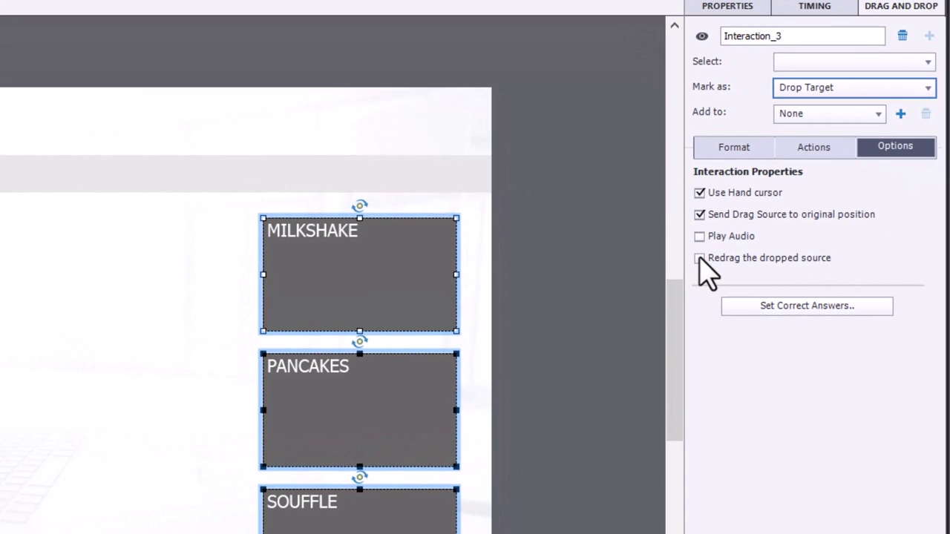
Allow redragging dropped items and link the ALL-PURPOSE FLOUR tile to the MILKSHAKE target.
click(699, 258)
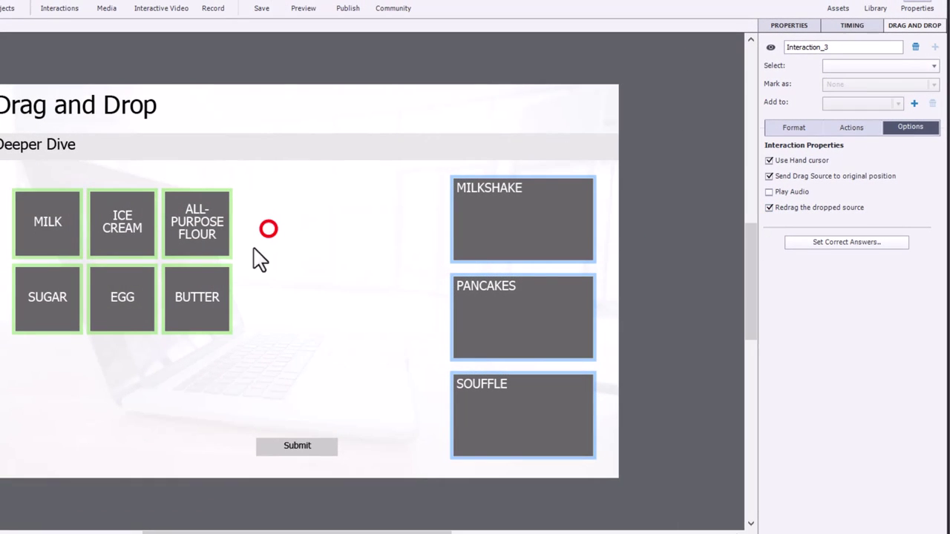
click(202, 220)
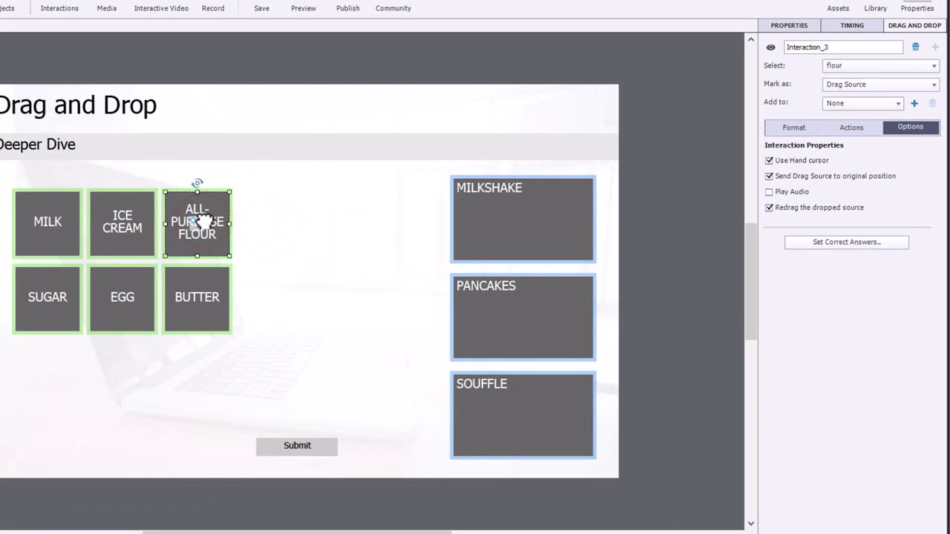
click(553, 230)
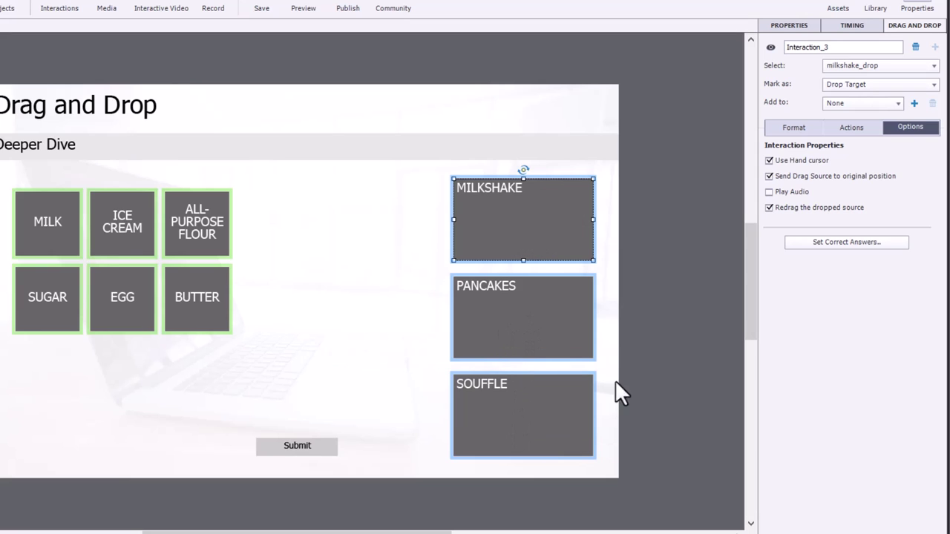
click(669, 291)
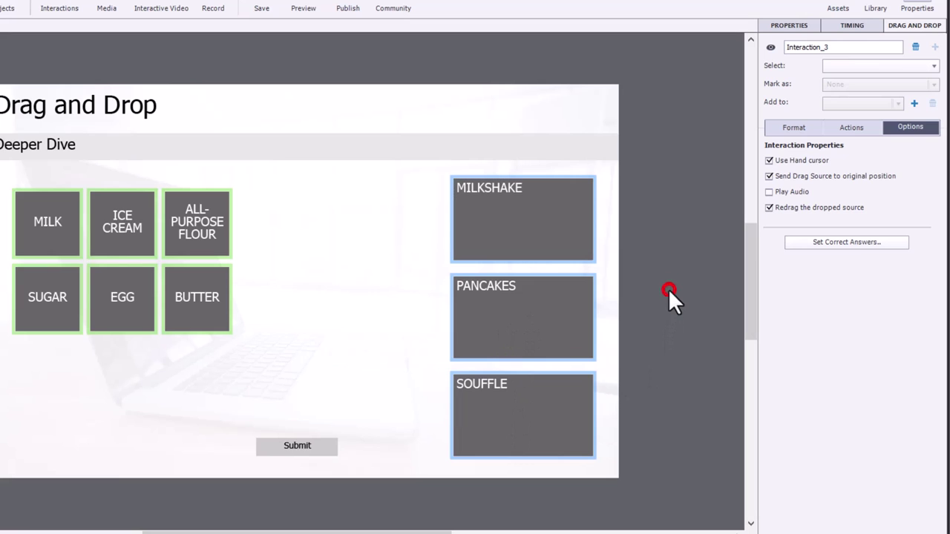
click(217, 225)
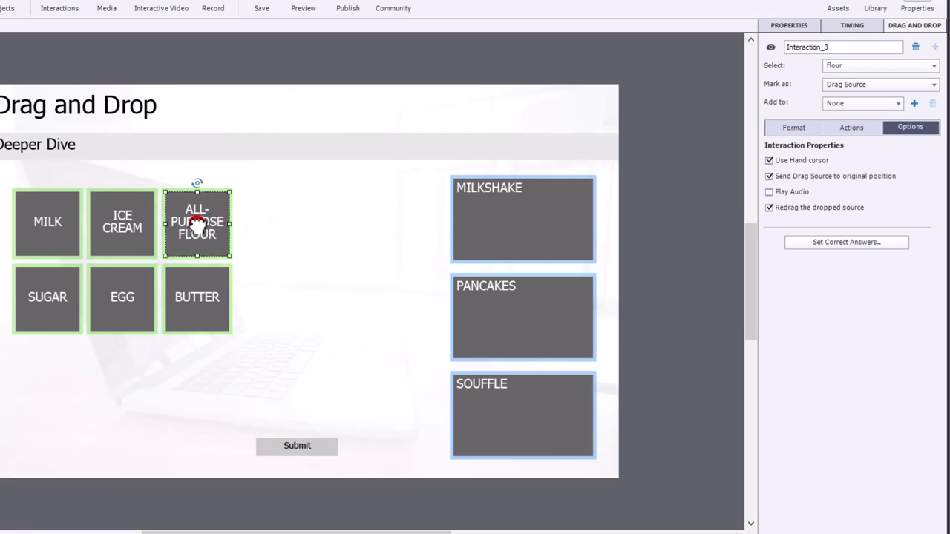
drag(194, 221, 528, 220)
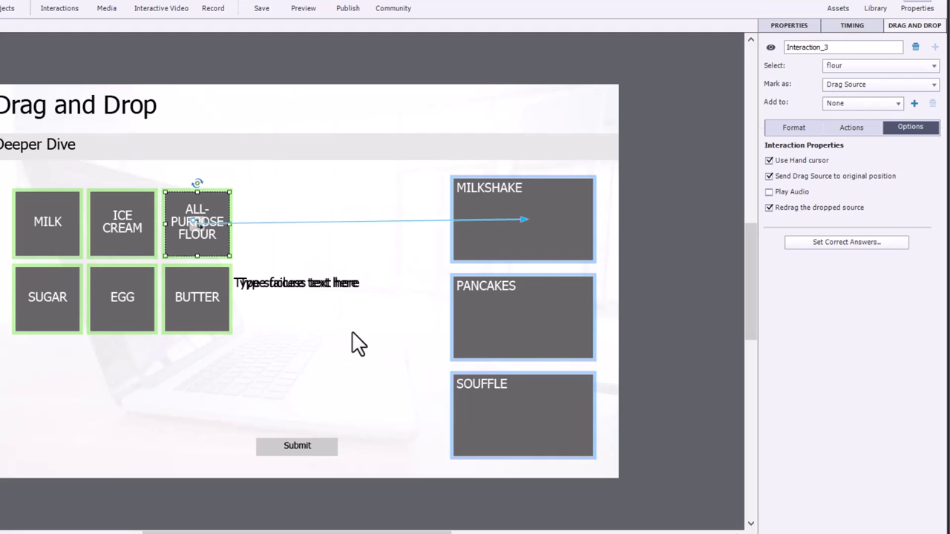
Move the success and failure captions side by side below the ingredient tiles.
click(300, 282)
drag(313, 308, 189, 413)
drag(314, 297, 317, 397)
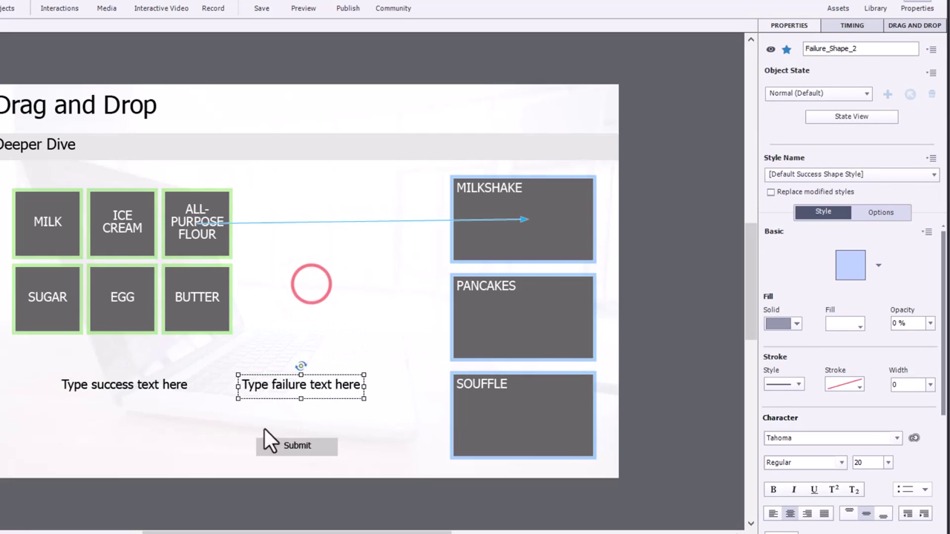
click(264, 428)
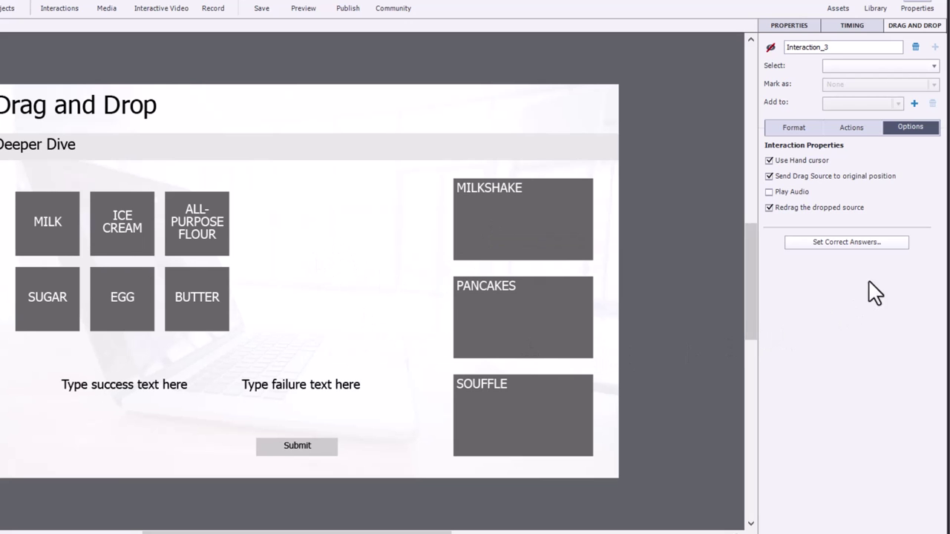
In Correct Answers, replace the flour row with milkshake_drop plus milk in Answer1.
click(844, 242)
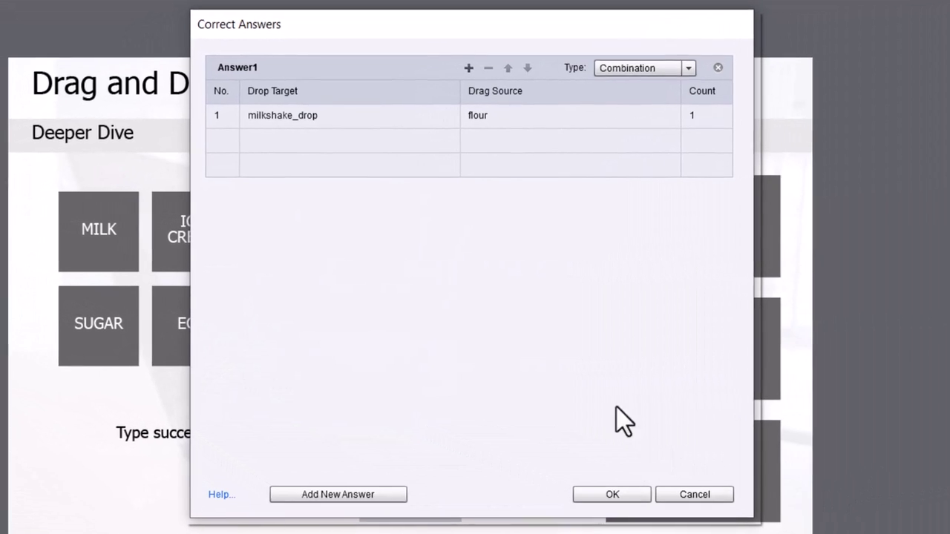
click(588, 116)
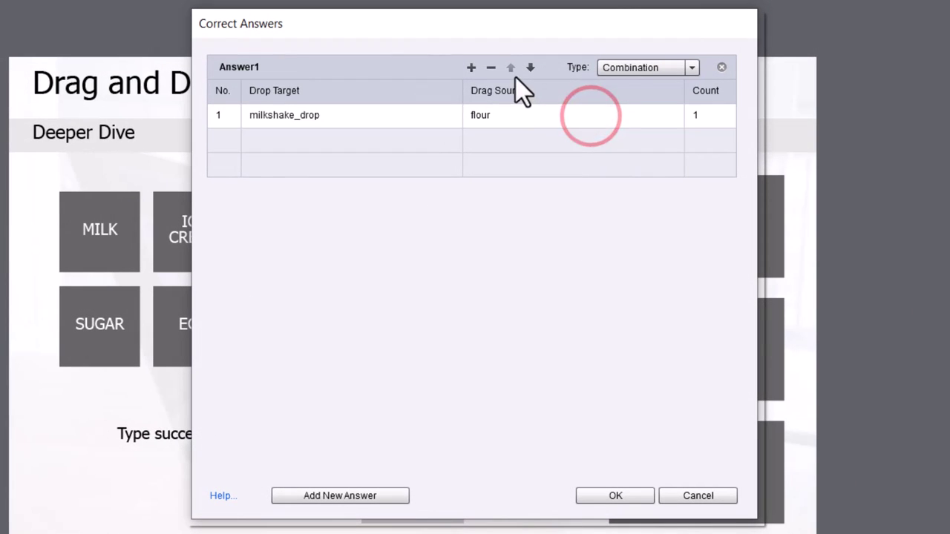
click(491, 67)
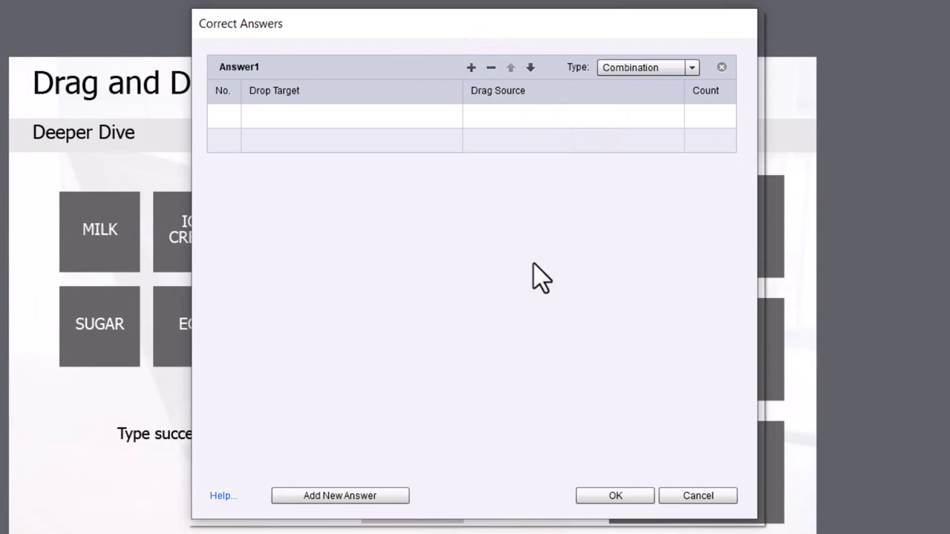
click(276, 117)
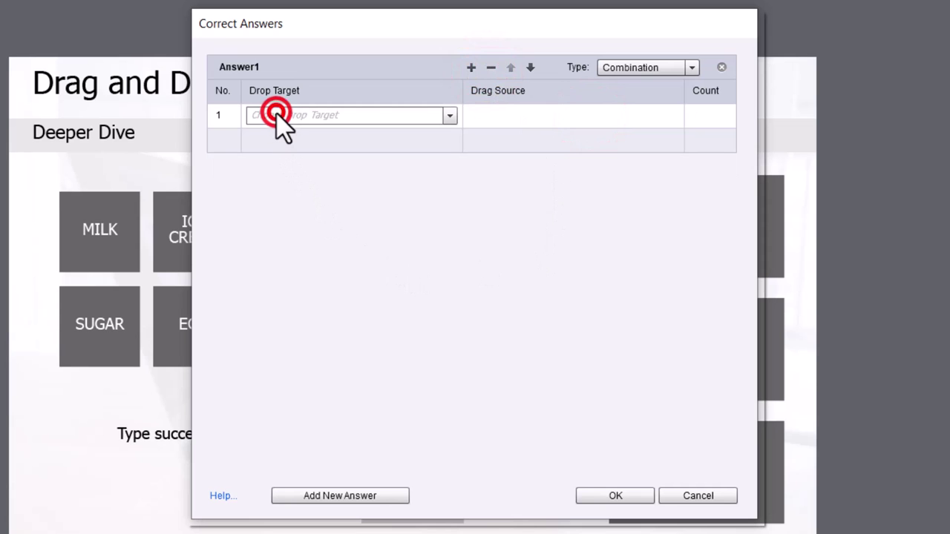
click(452, 114)
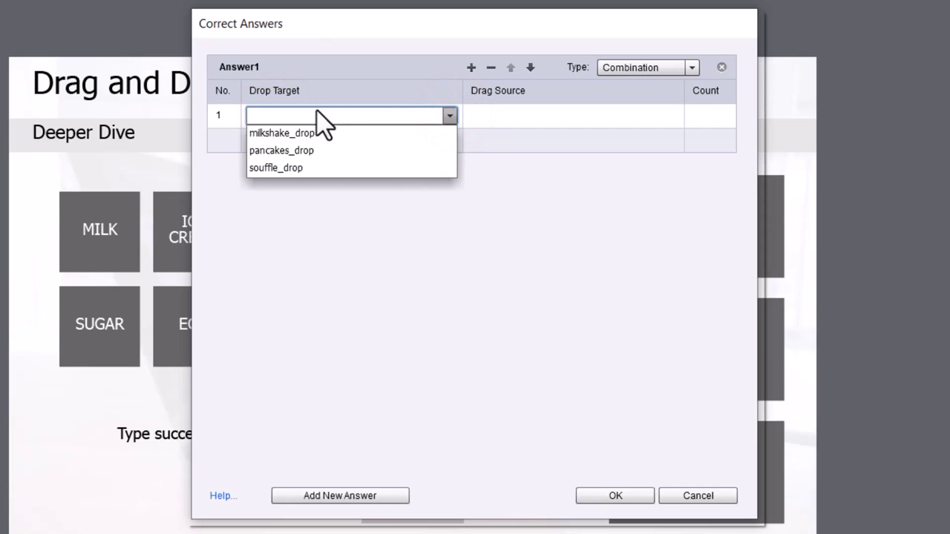
click(311, 133)
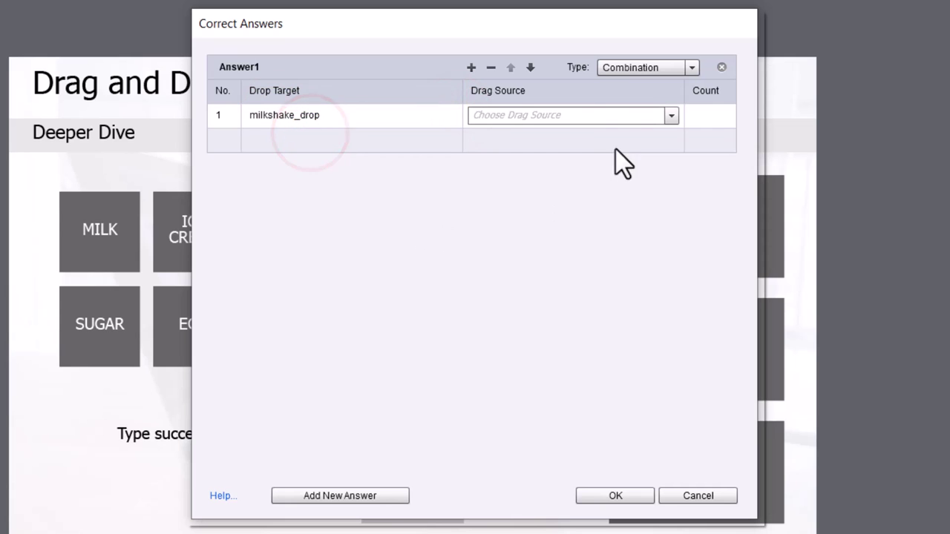
click(589, 115)
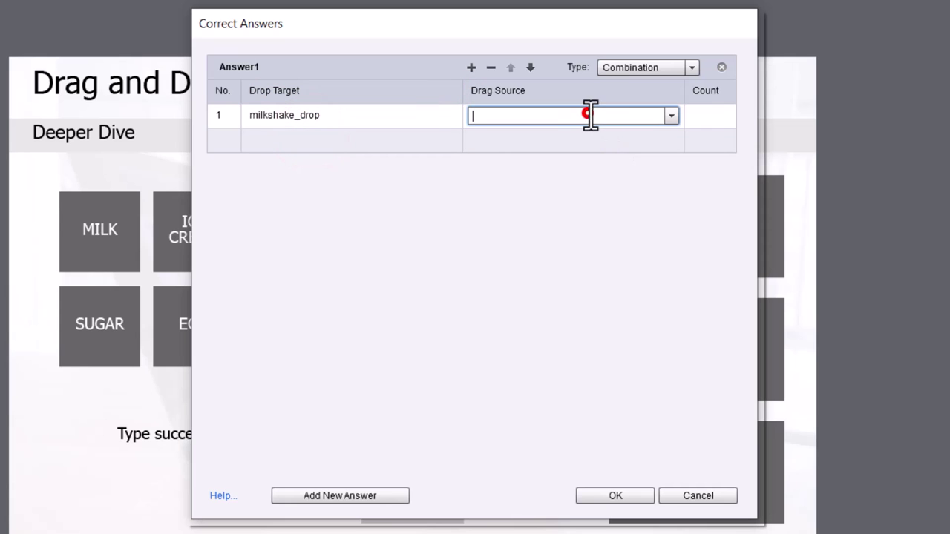
click(670, 117)
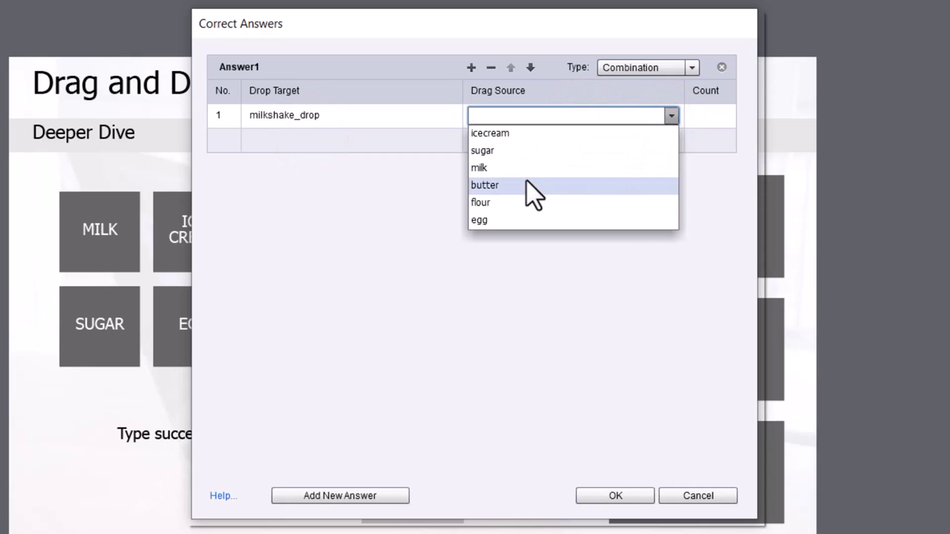
click(501, 173)
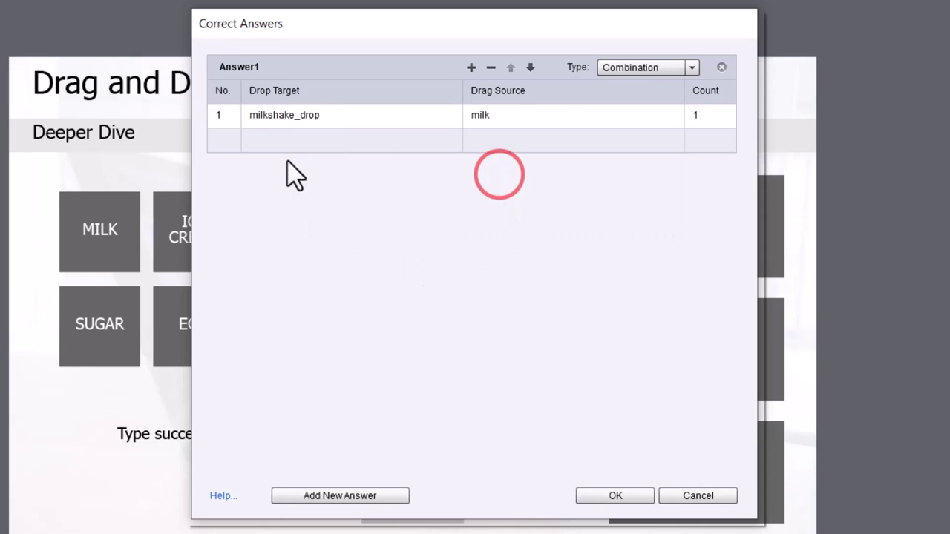
Add a milkshake_drop plus icecream row to Answer1, then add an empty Answer2.
click(271, 141)
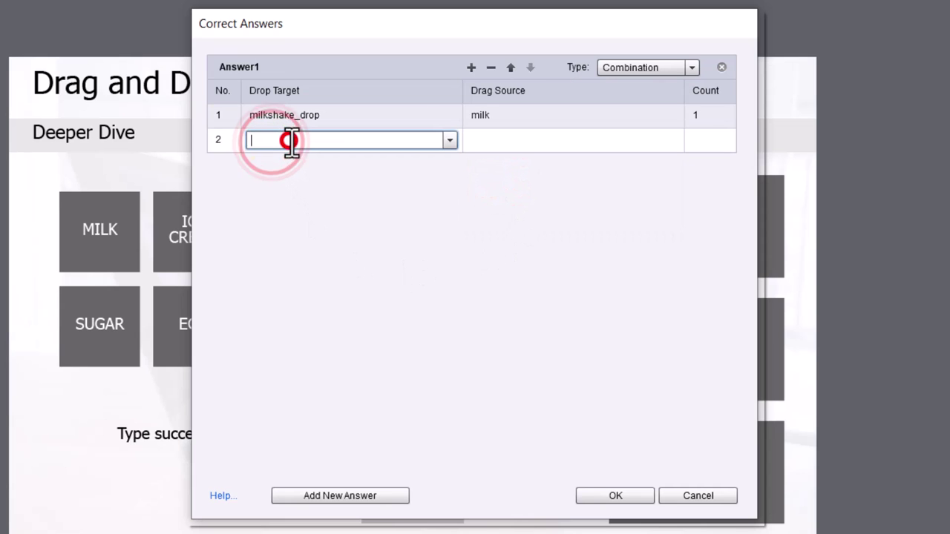
text(milkshake_drop)
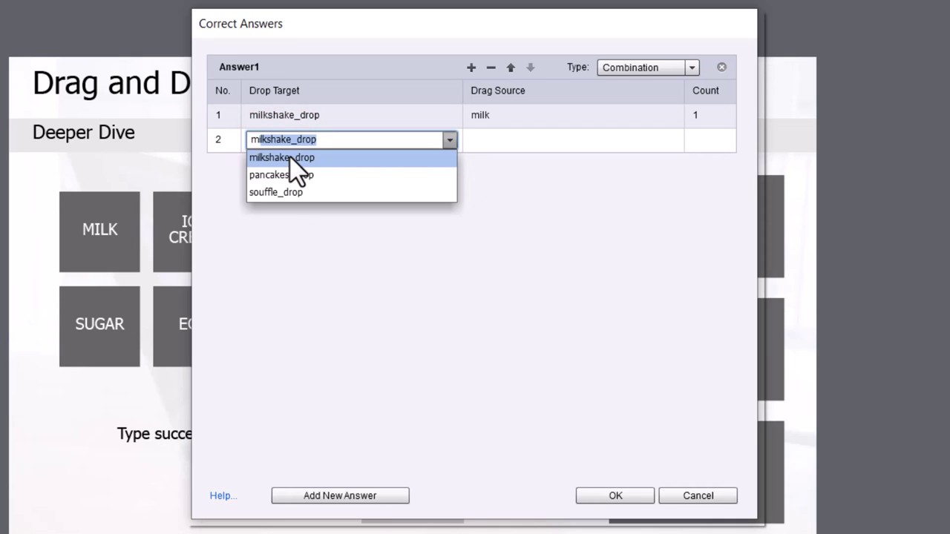
key(Return)
click(526, 140)
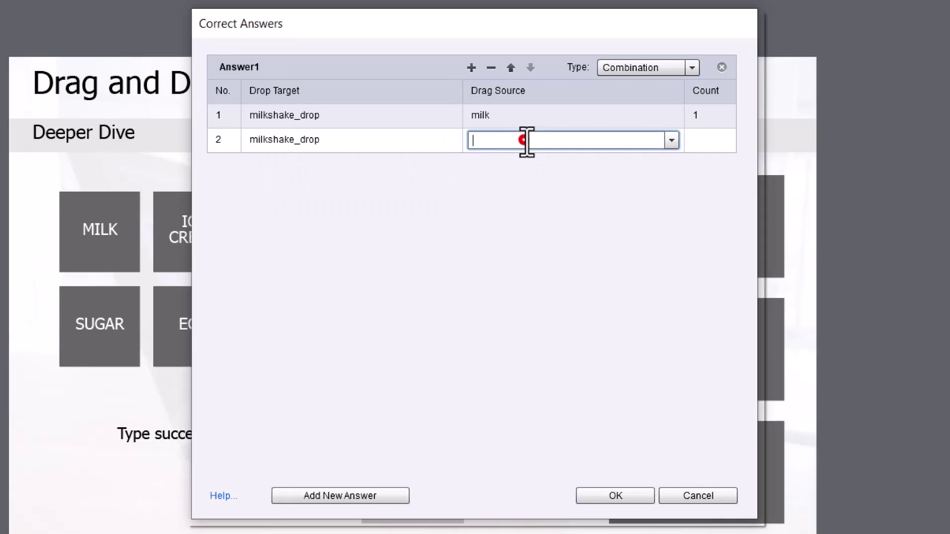
text(ic)
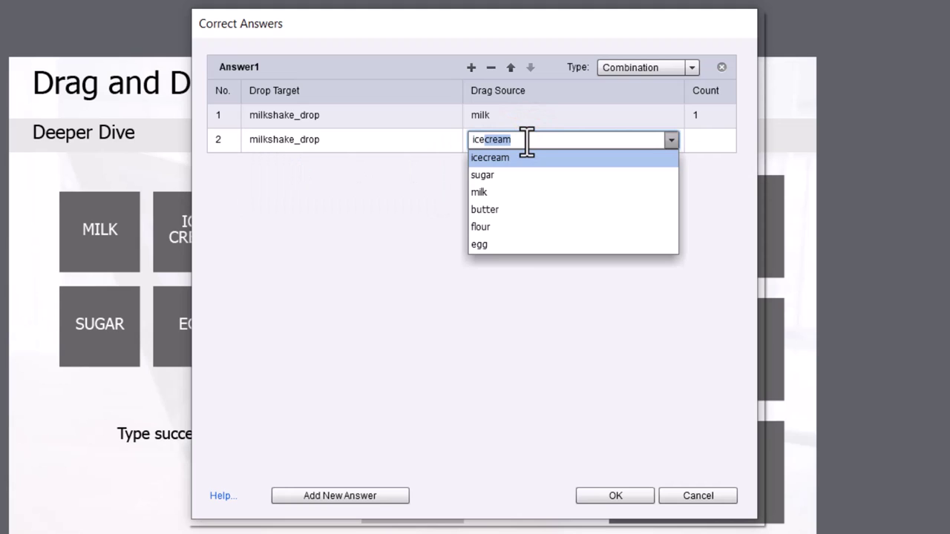
text(e)
key(Return)
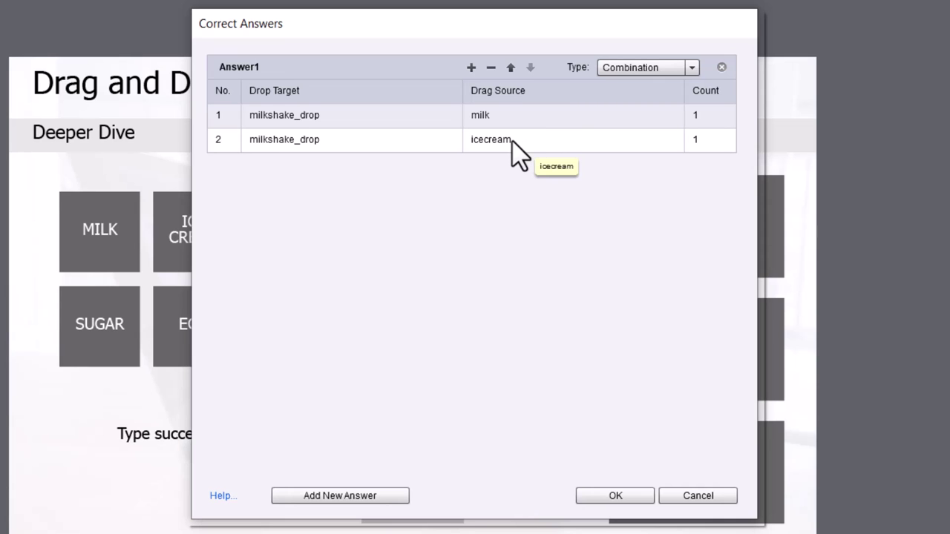
click(336, 496)
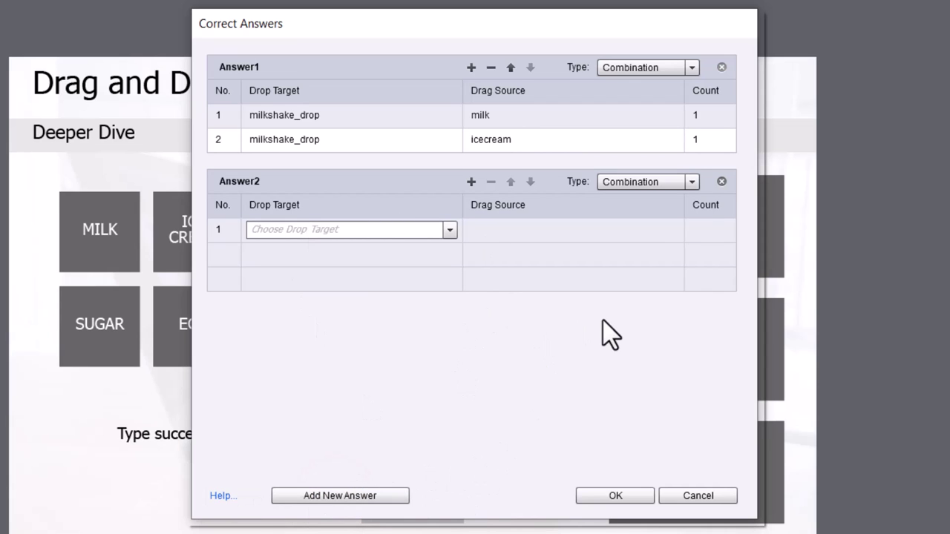
Fill Answer2 with souffle_drop rows for milk and sugar.
click(322, 230)
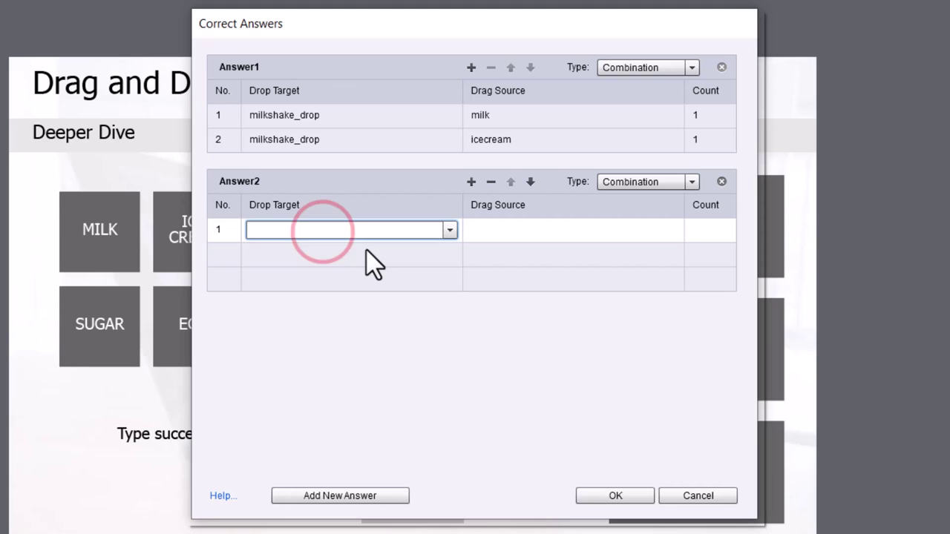
text(souffle_drop)
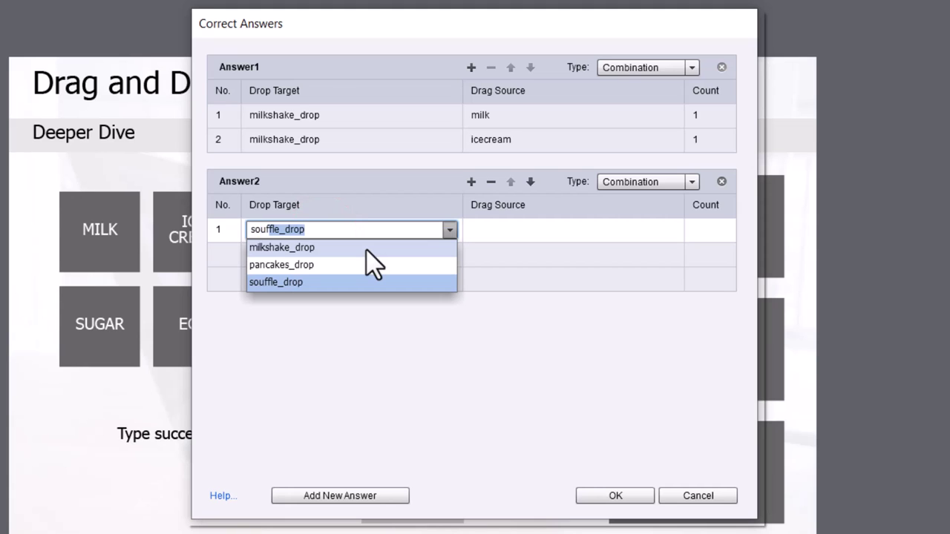
key(Return)
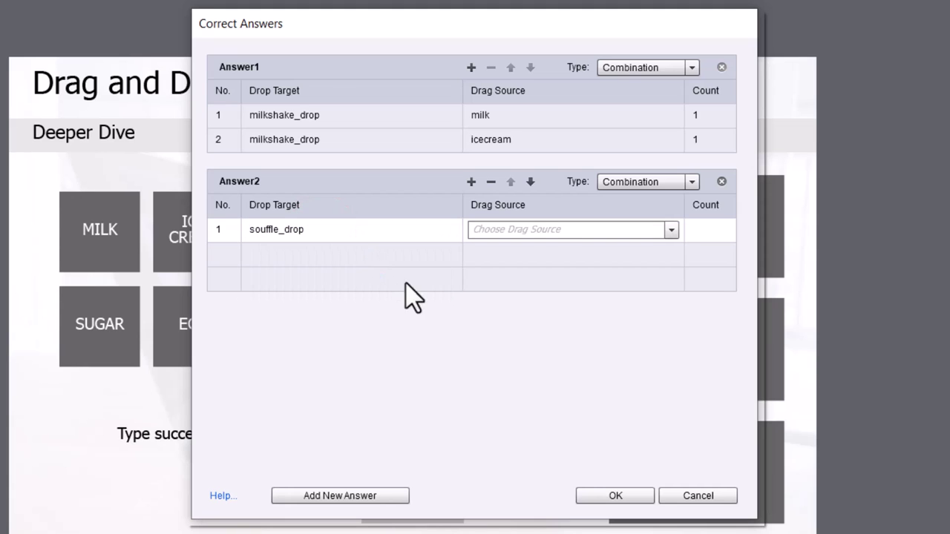
click(536, 231)
text(milk)
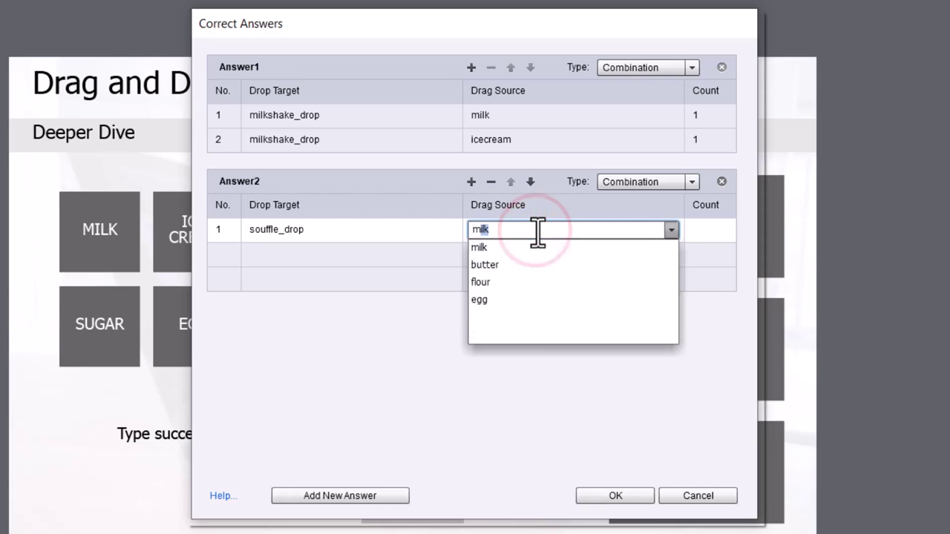
key(Return)
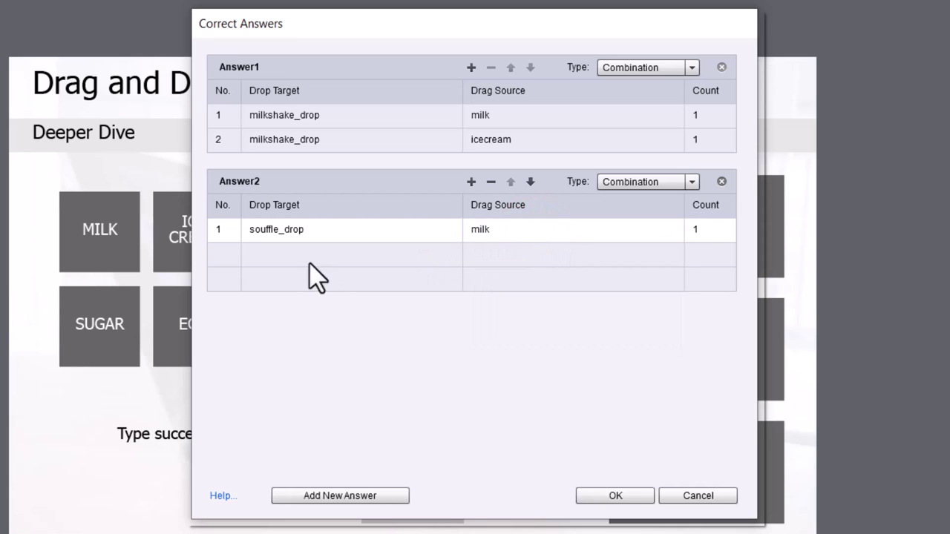
click(267, 254)
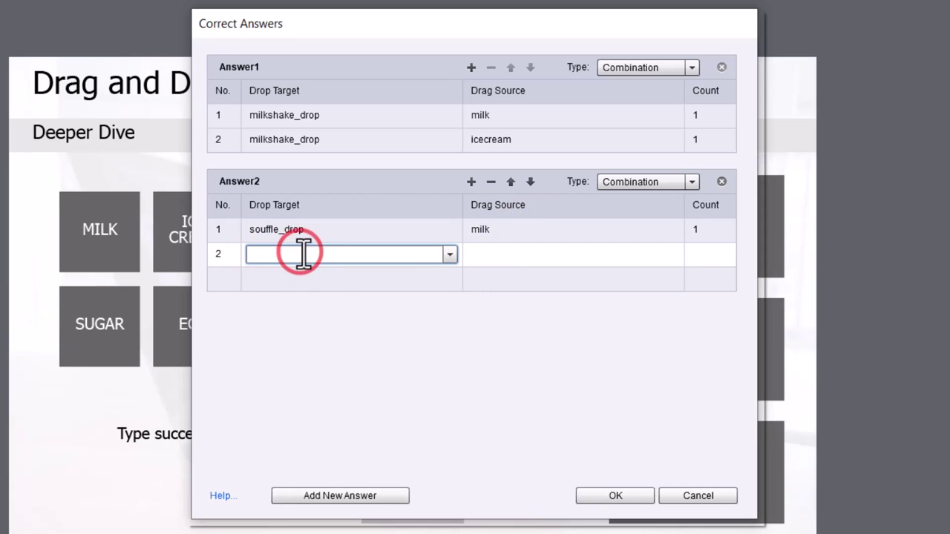
text(sou)
key(Return)
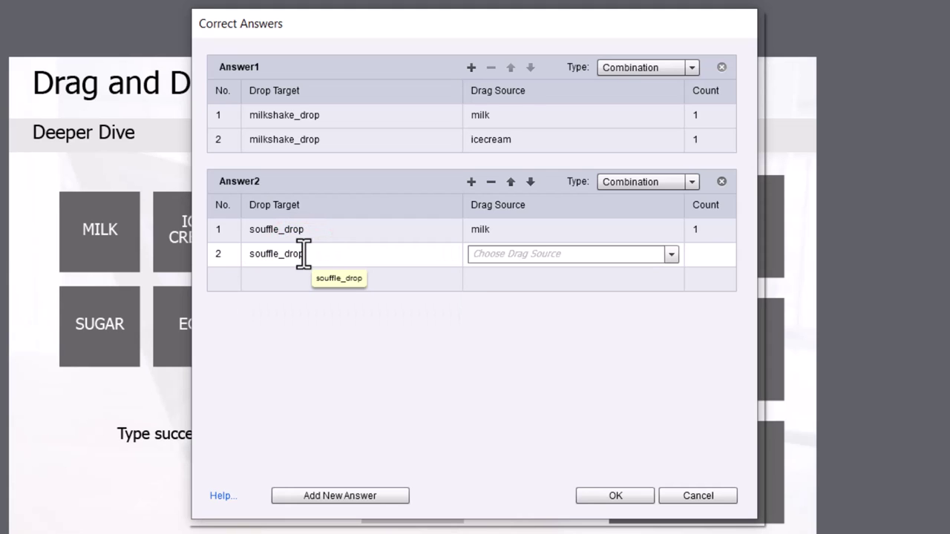
click(506, 255)
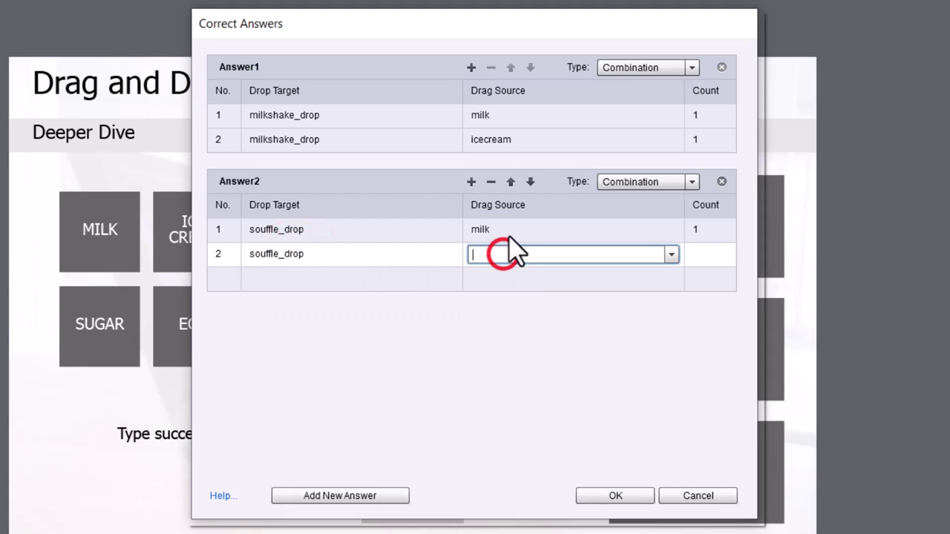
text(sugar)
key(Return)
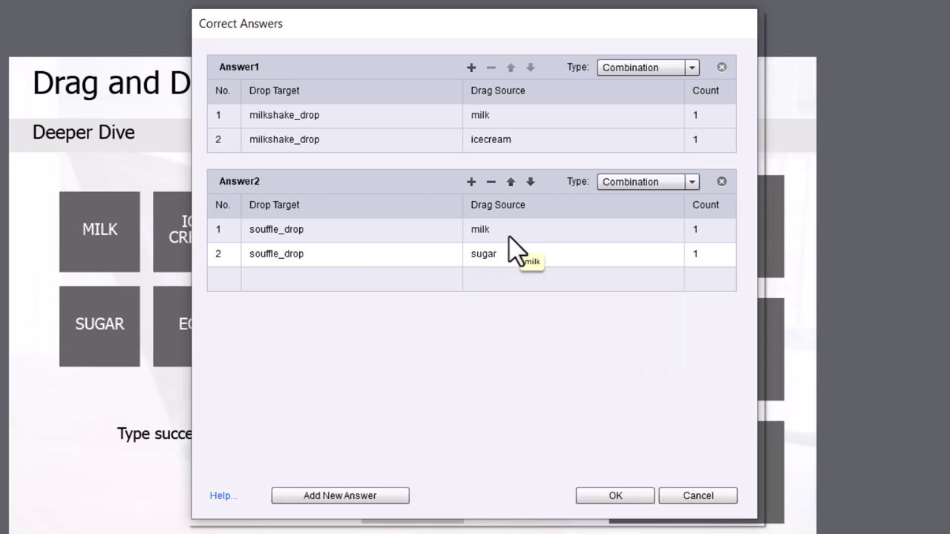
Add a third souffle_drop row with egg as the ingredient.
click(276, 281)
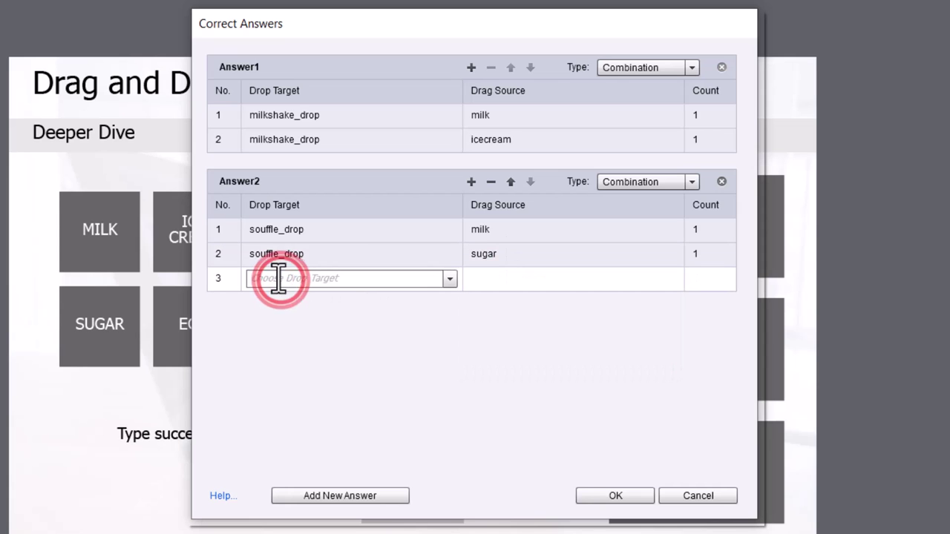
click(273, 277)
text(eg)
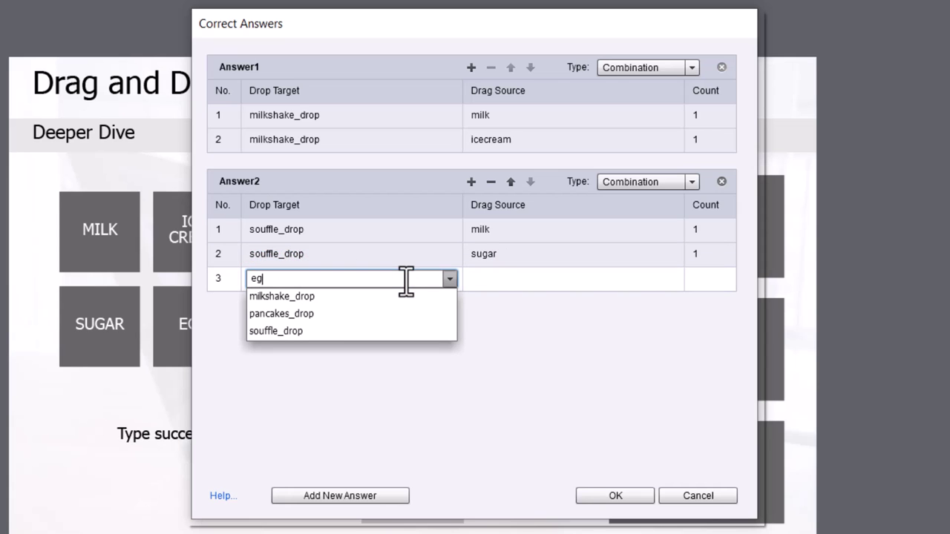
key(Down)
key(Down)
key(Down)
key(Return)
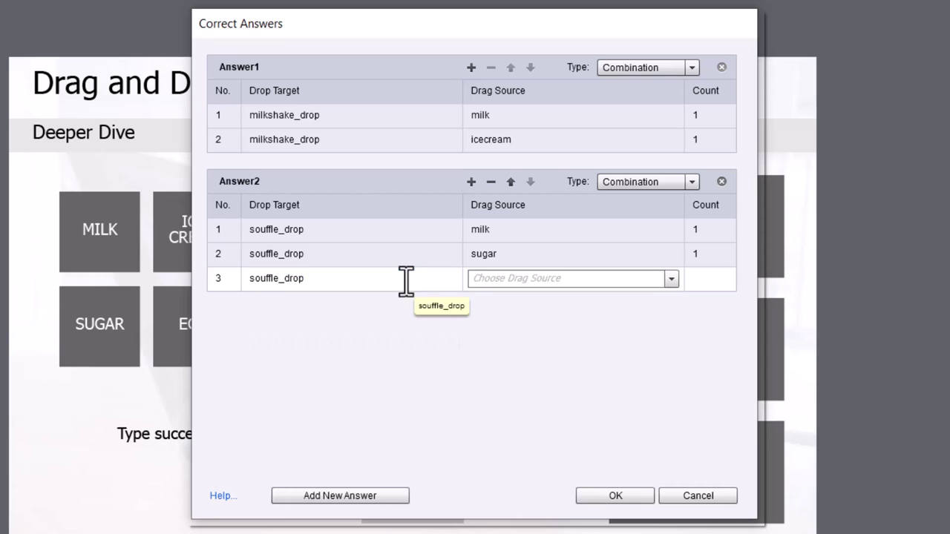
click(550, 279)
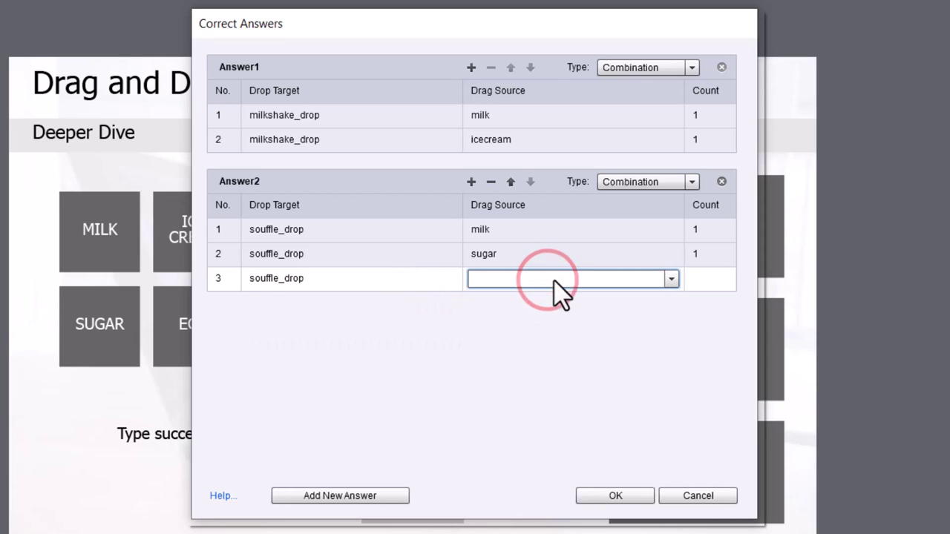
text(eggs)
key(Return)
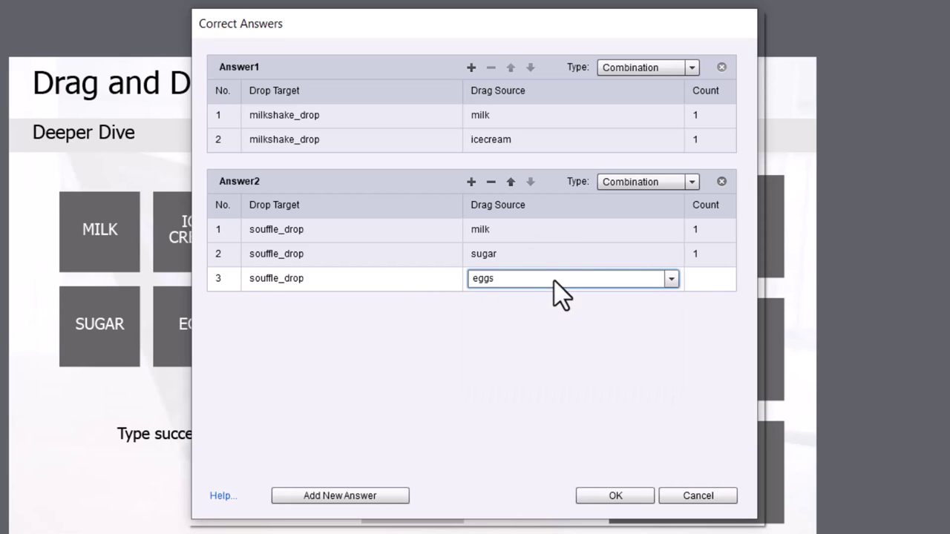
Add a fourth souffle_drop row with flour as the ingredient.
click(470, 182)
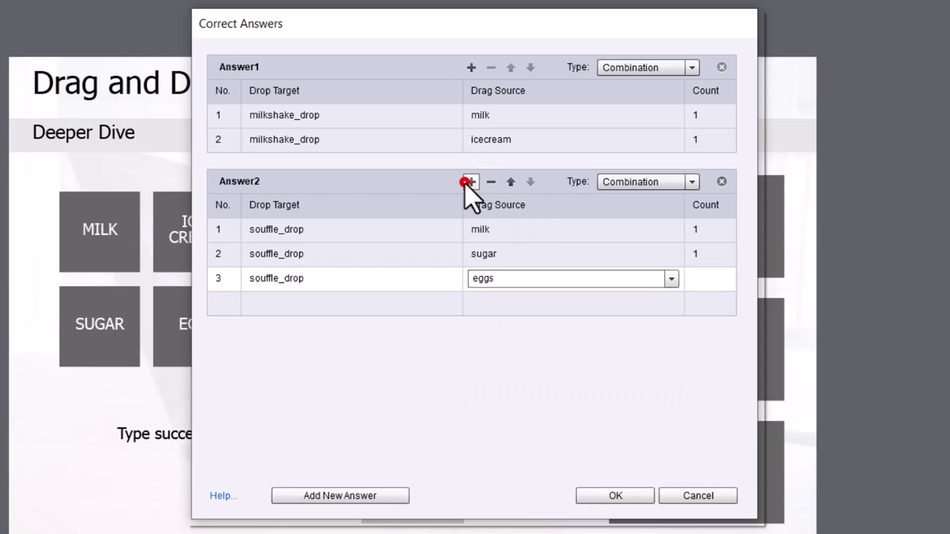
click(271, 302)
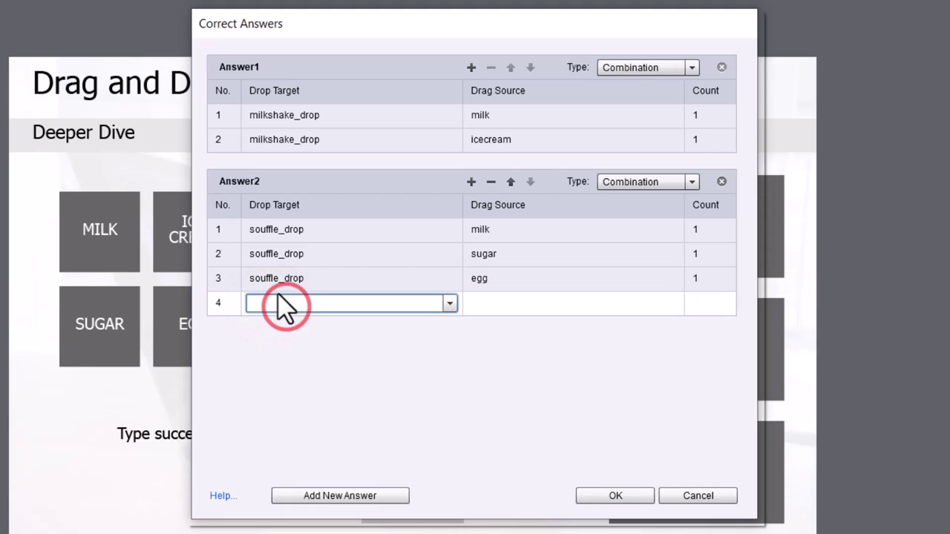
text(souf)
key(BackSpace)
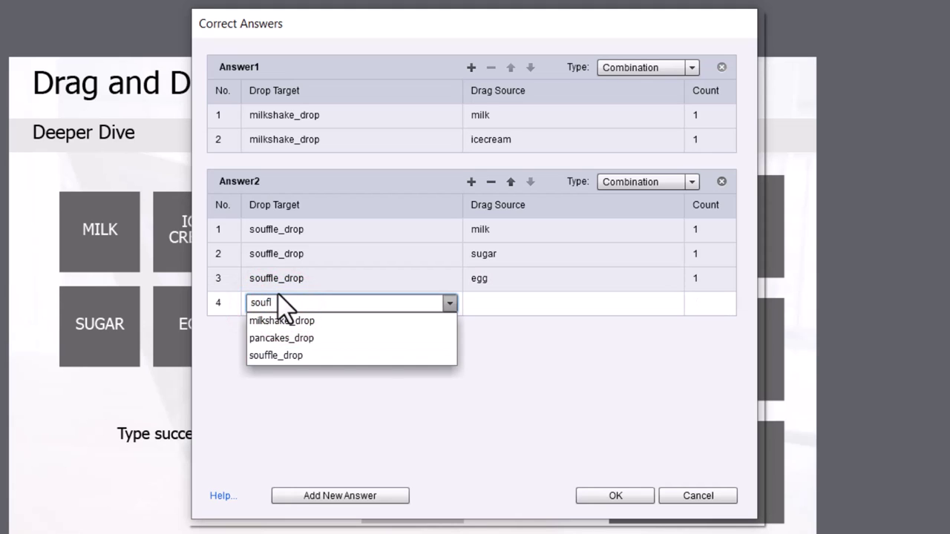
text(l)
key(Down)
key(Down)
key(Down)
key(Return)
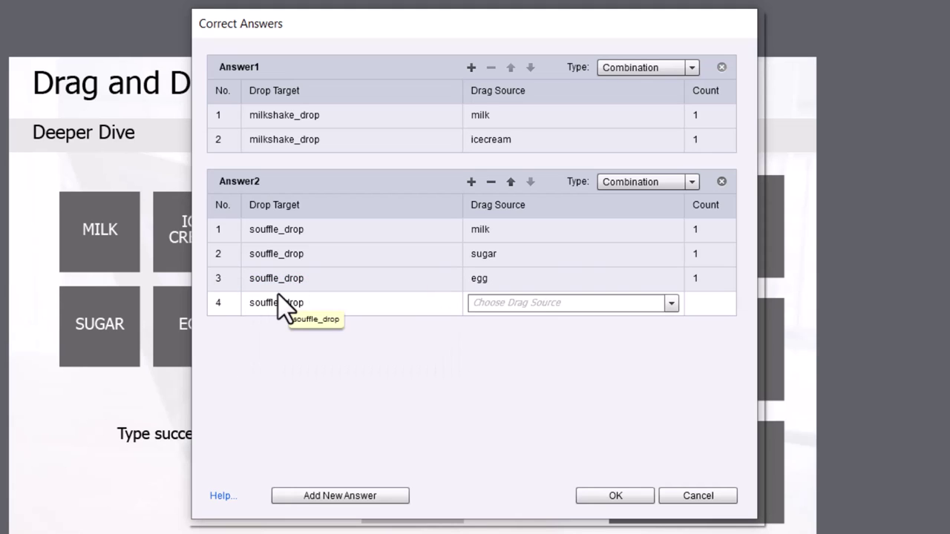
click(534, 293)
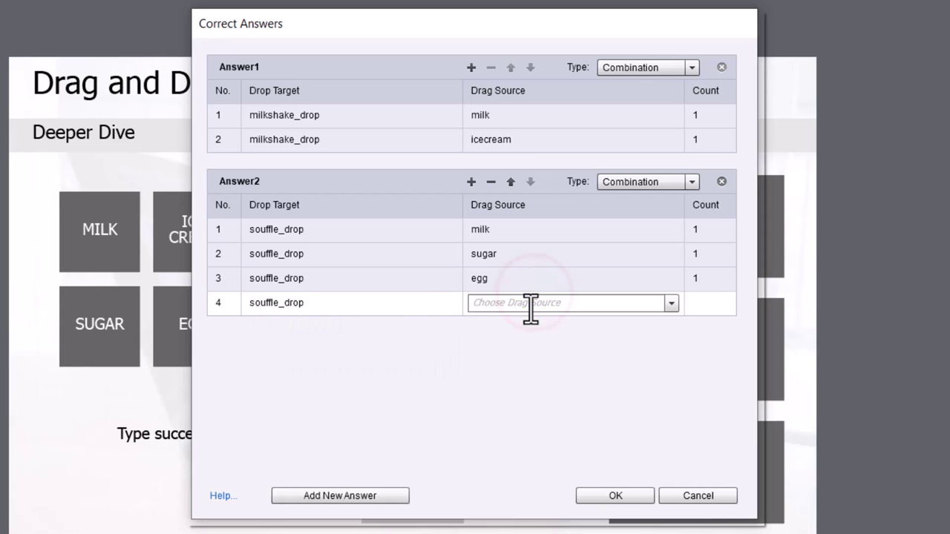
drag(483, 37, 684, 32)
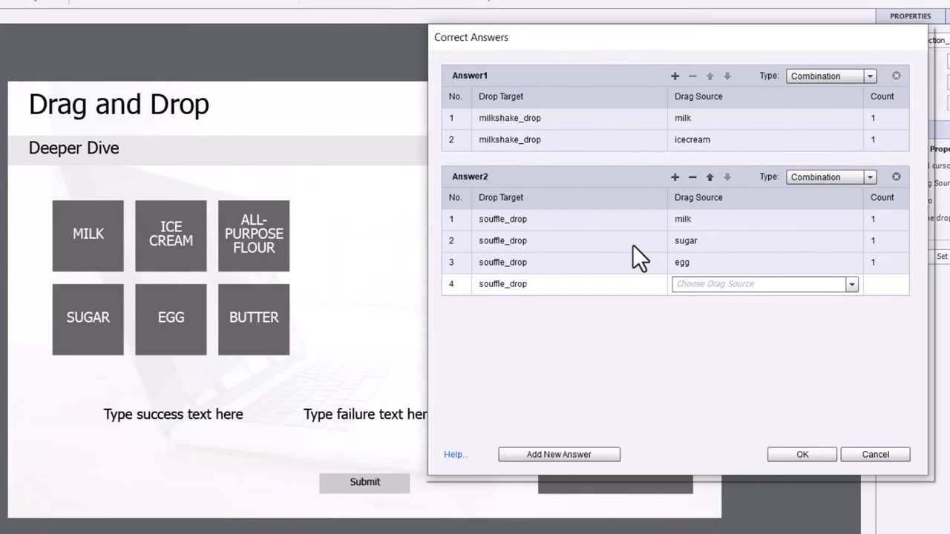
click(727, 279)
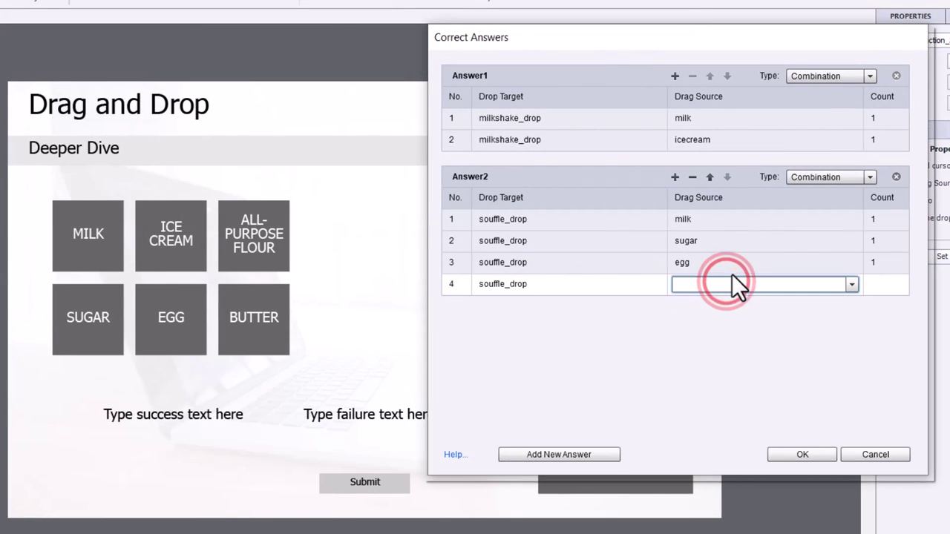
text(flour)
key(Return)
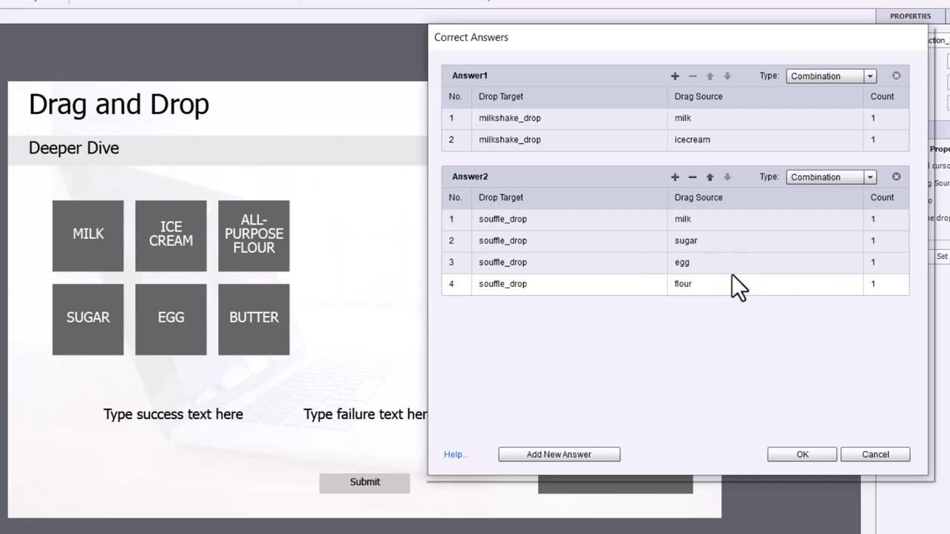
Add a fifth souffle_drop row with butter as the ingredient.
click(673, 179)
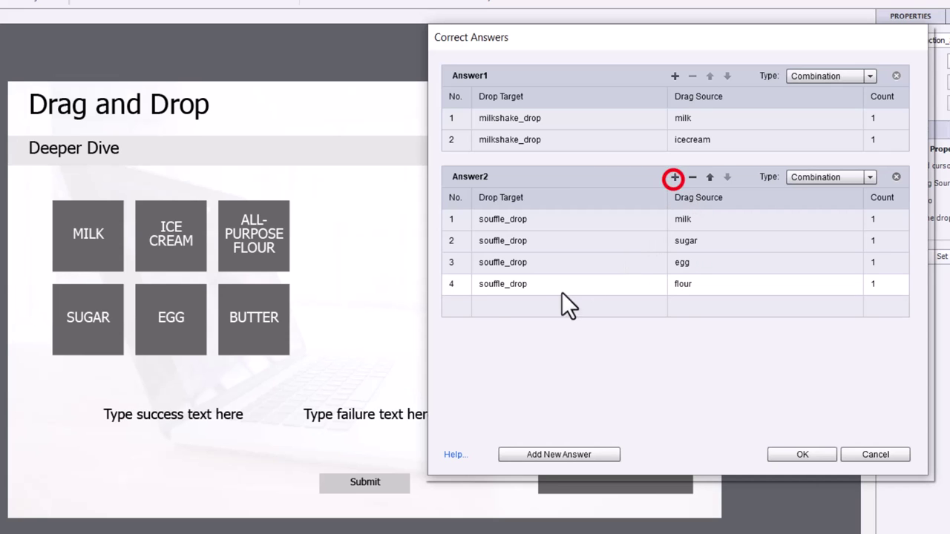
click(480, 304)
click(510, 305)
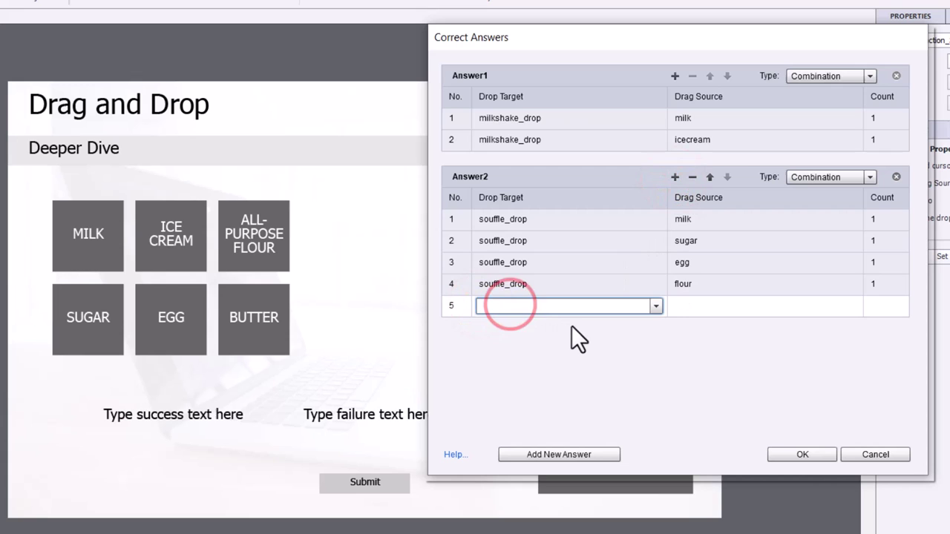
text(souffle_drop)
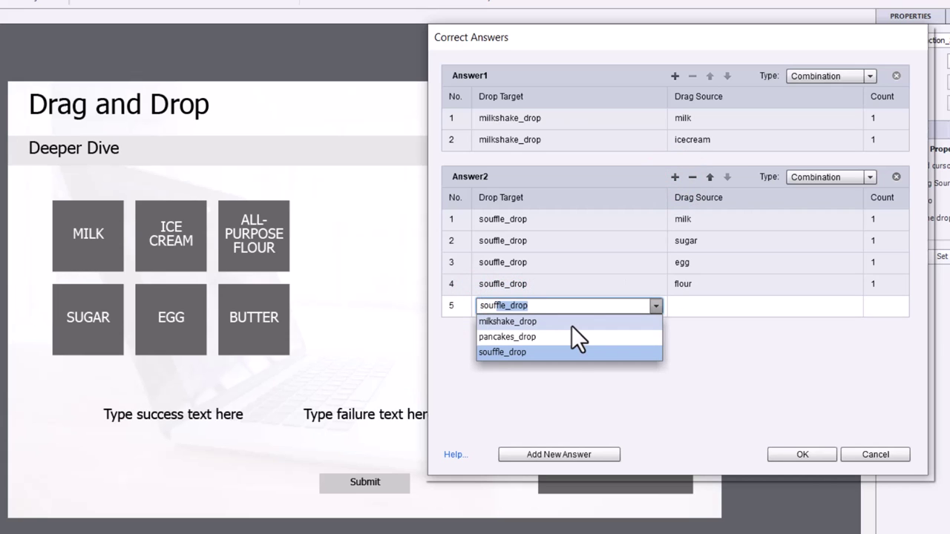
key(Tab)
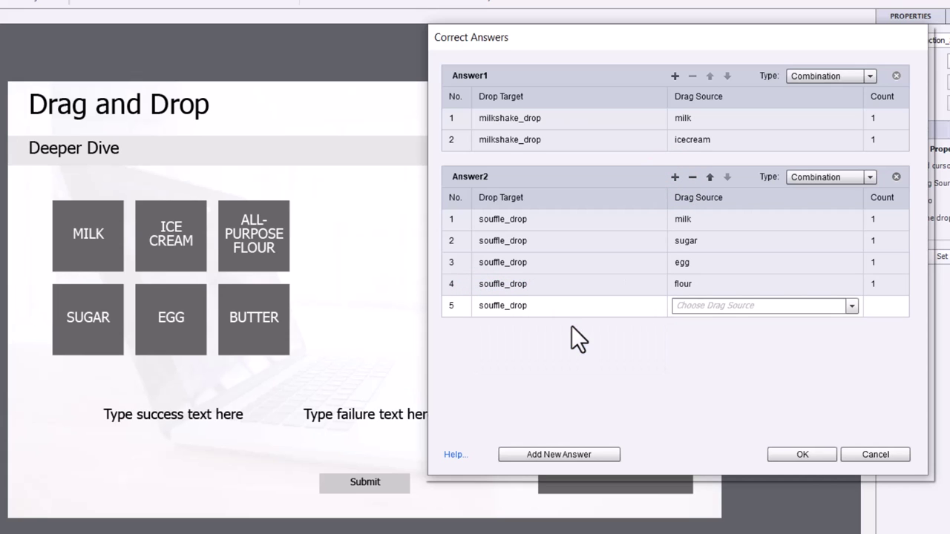
click(702, 307)
text(butter)
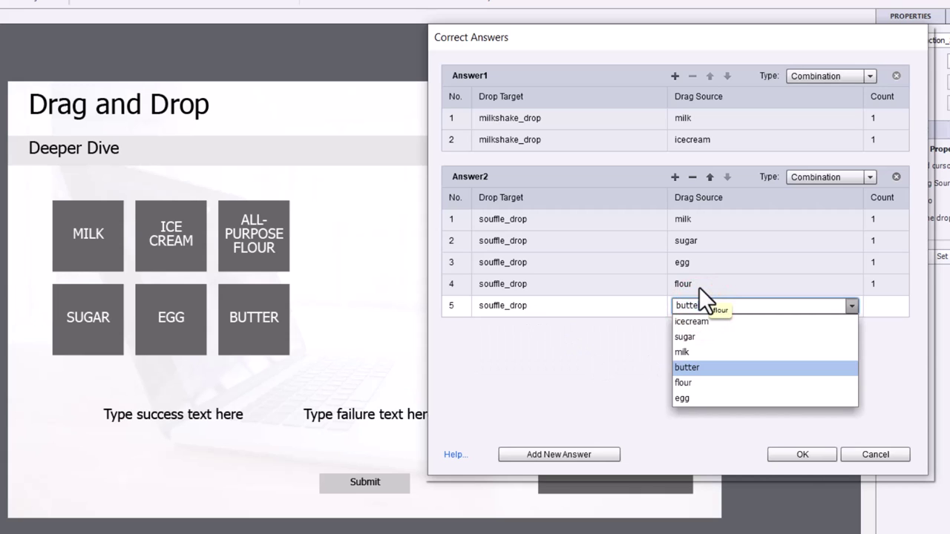
key(Return)
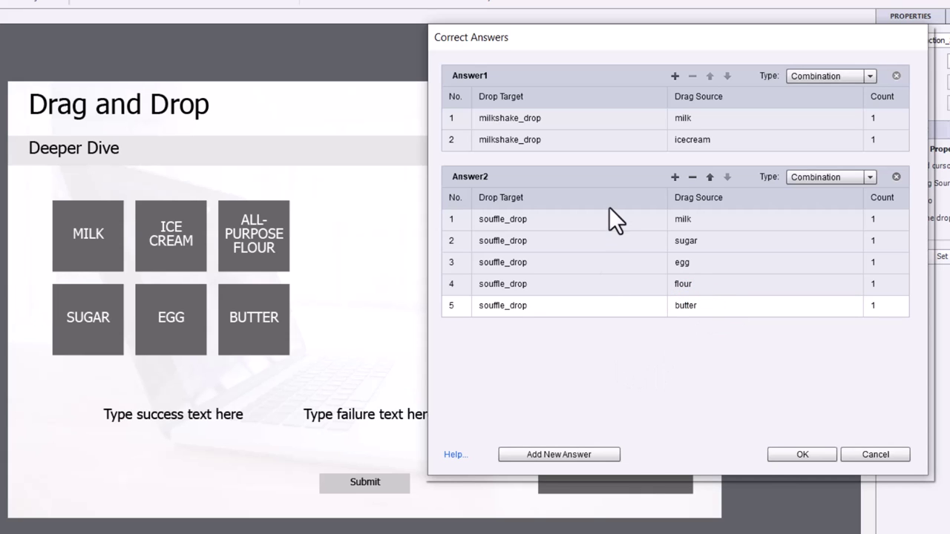
Add Answer3 with a pancakes_drop row for milk.
click(551, 453)
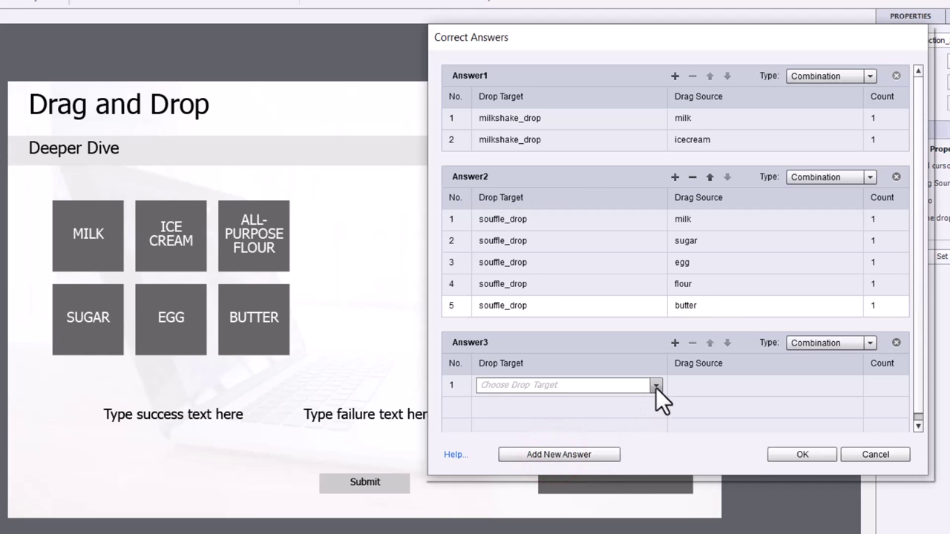
drag(671, 49, 596, 20)
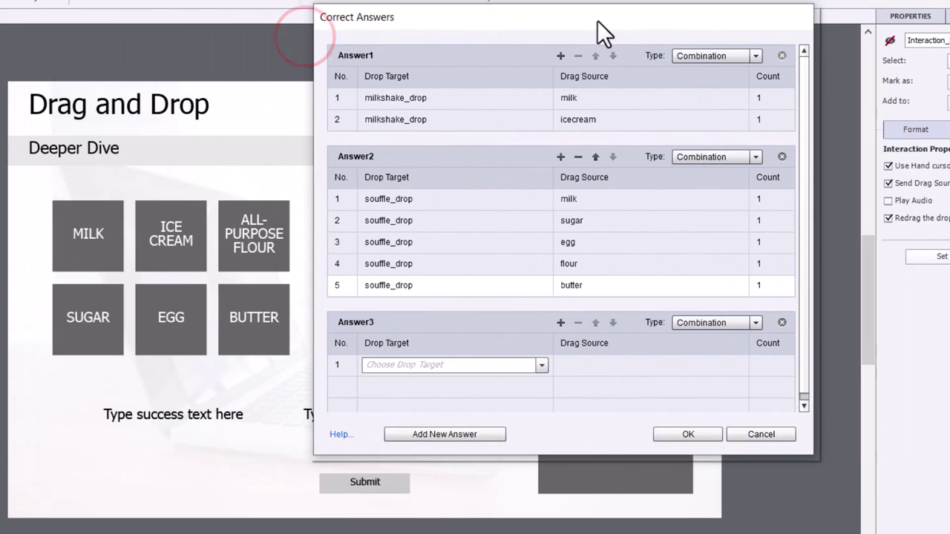
click(392, 362)
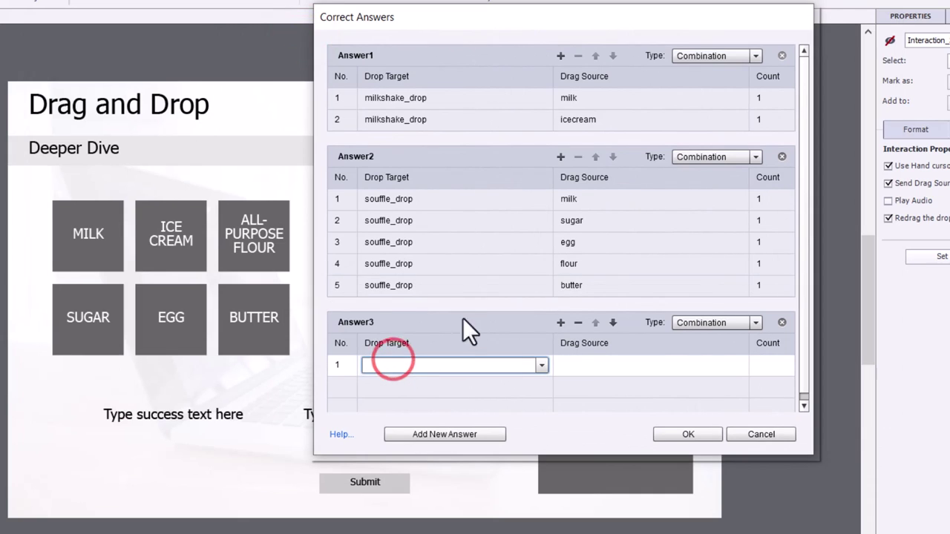
text(pancakes_drop)
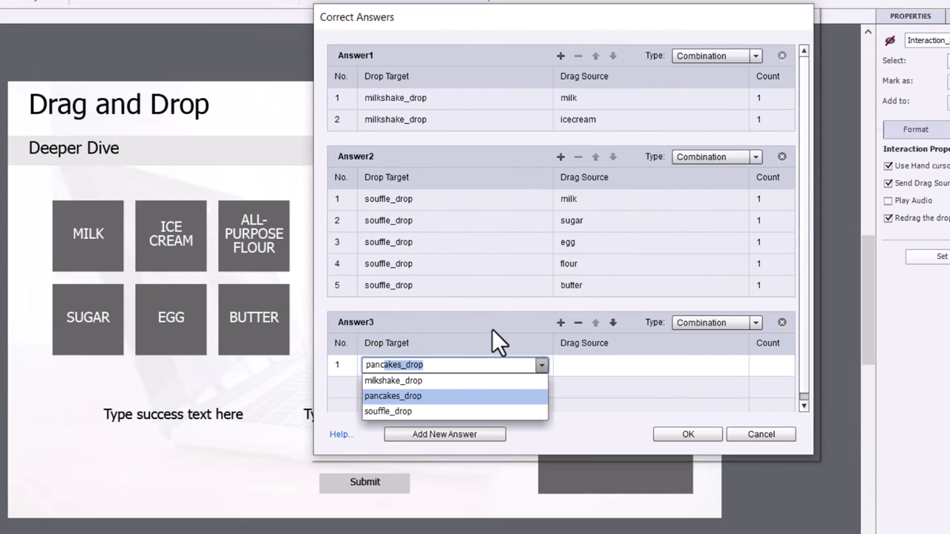
key(Return)
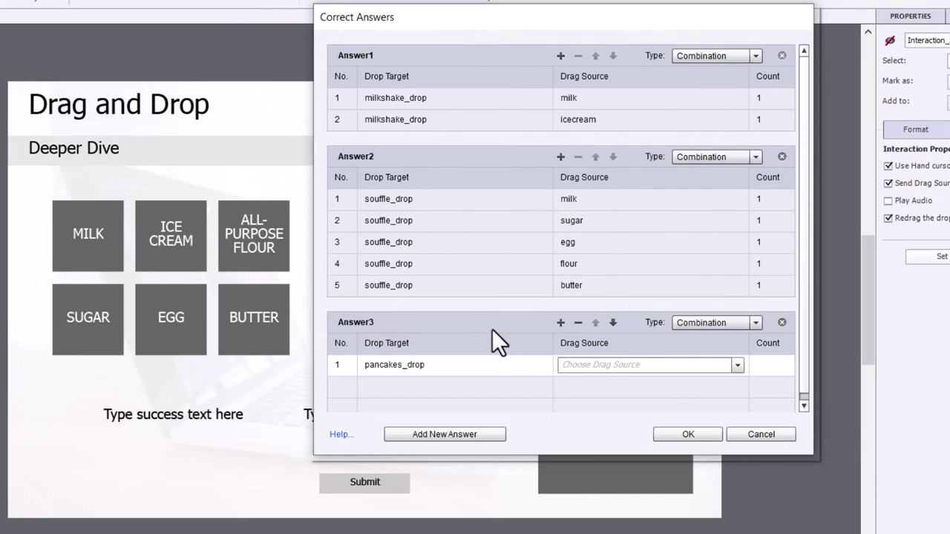
click(612, 363)
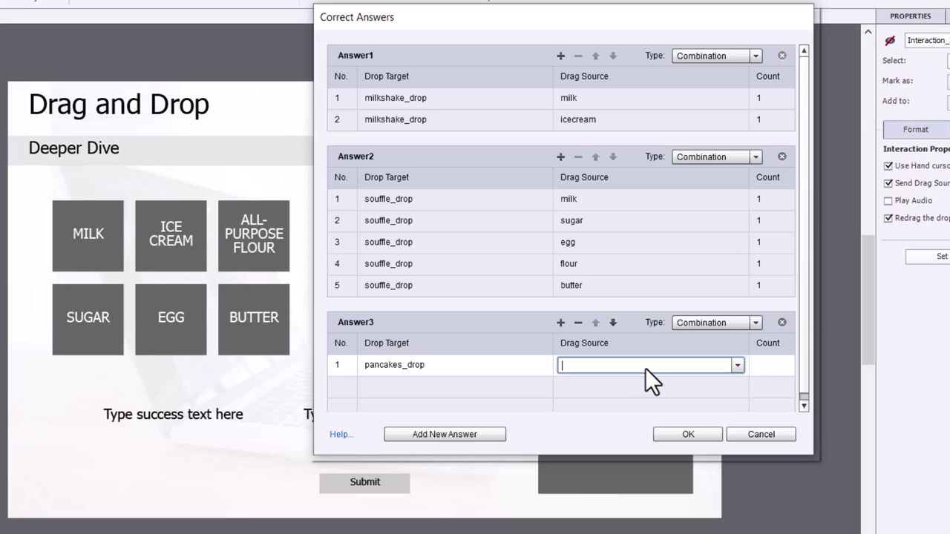
text(milk)
key(Return)
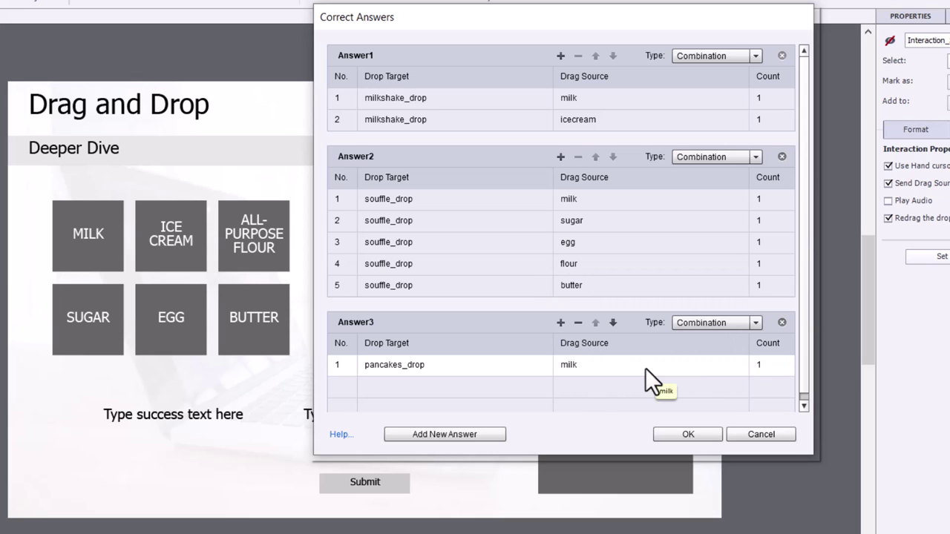
Add pancakes_drop rows for sugar and egg to Answer3.
click(390, 388)
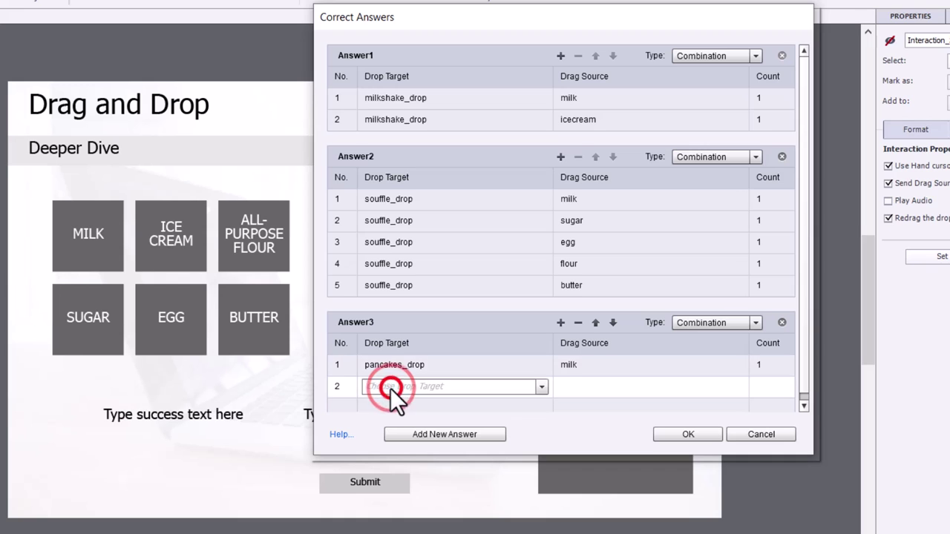
text(pancakes_drop)
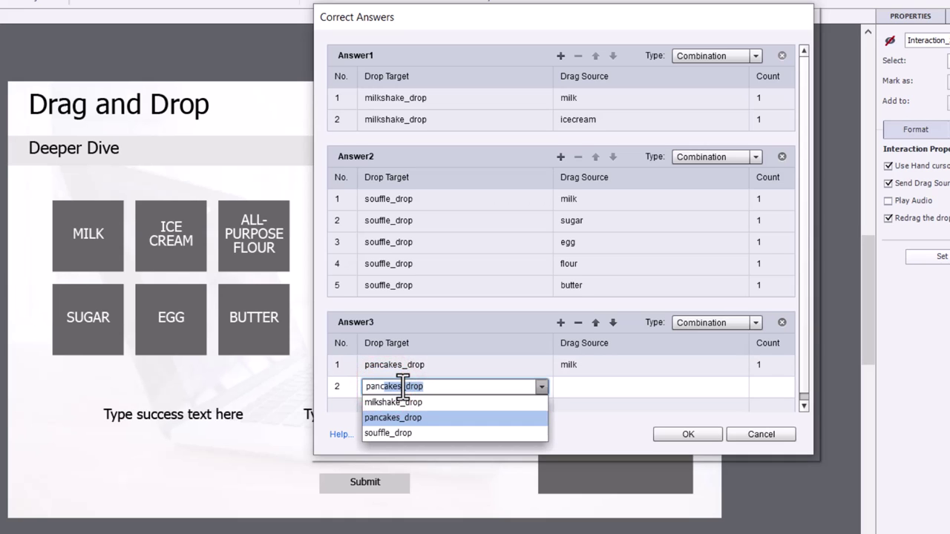
key(Return)
click(623, 382)
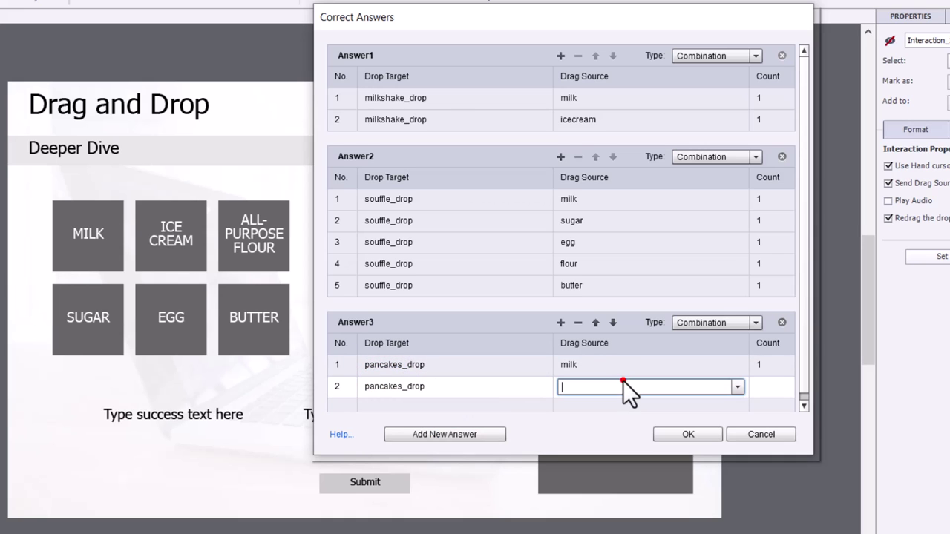
text(sugar)
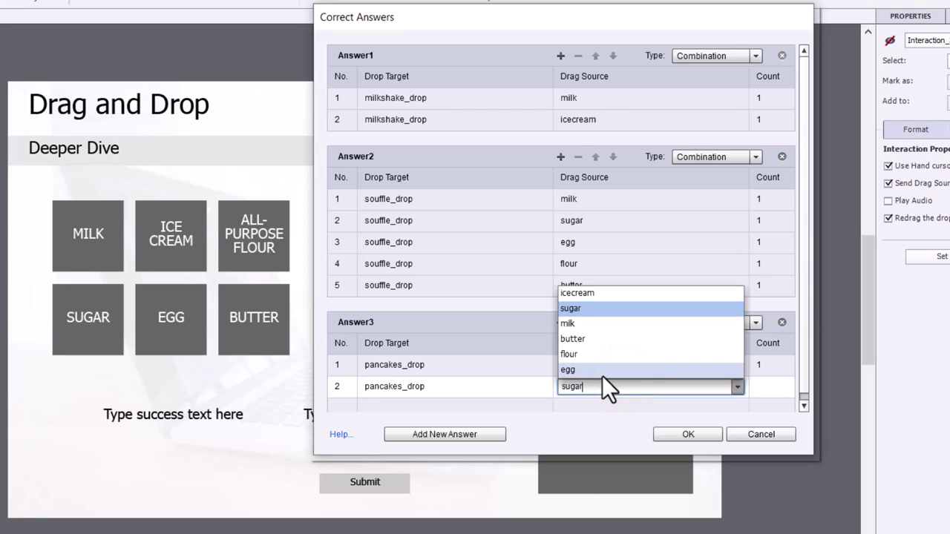
key(Return)
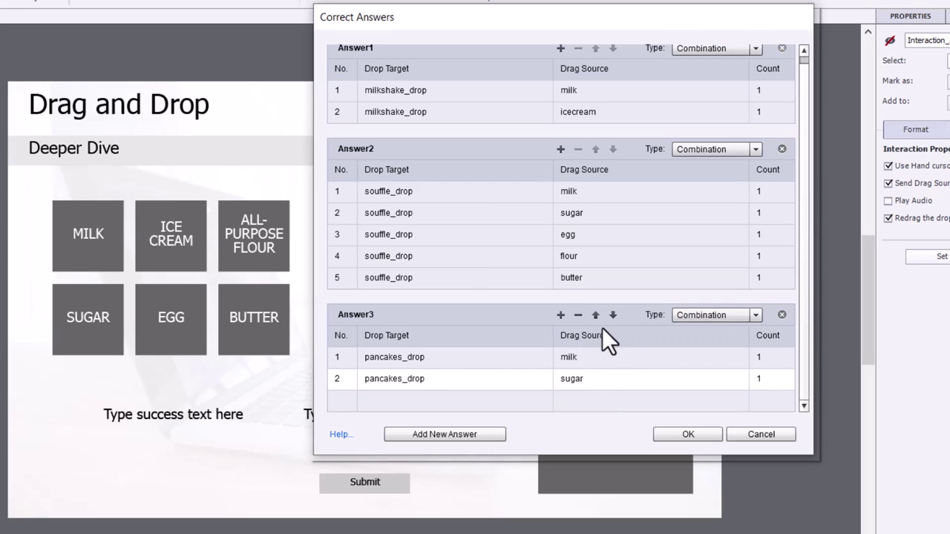
click(379, 399)
click(379, 400)
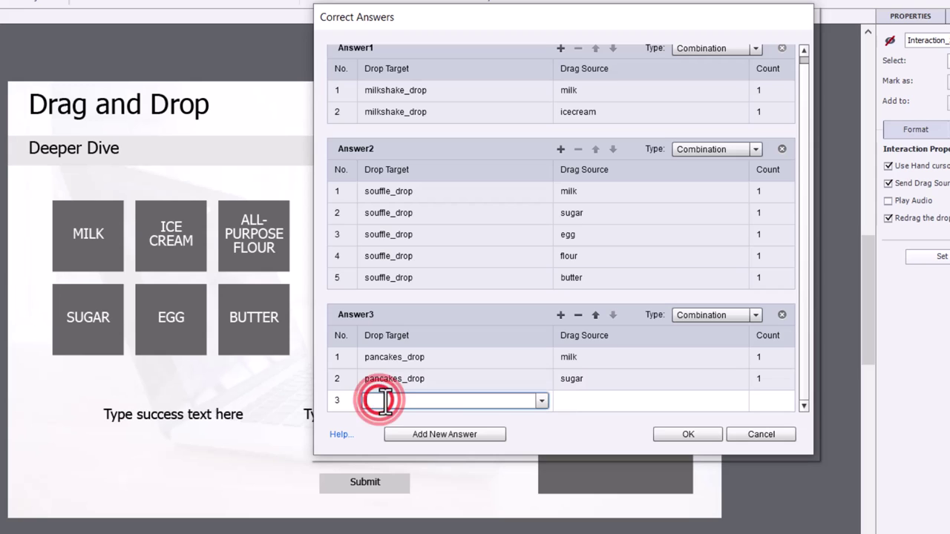
text(pancakes_drop)
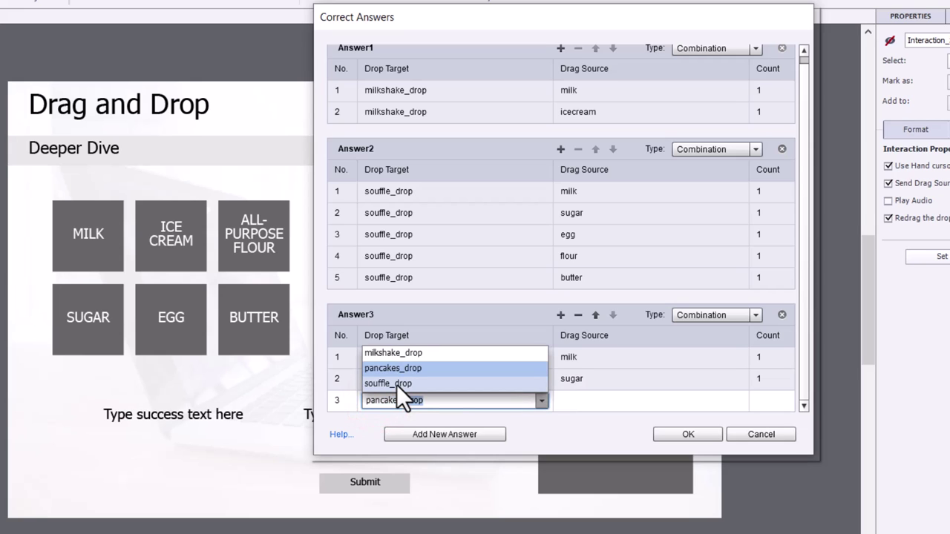
key(Return)
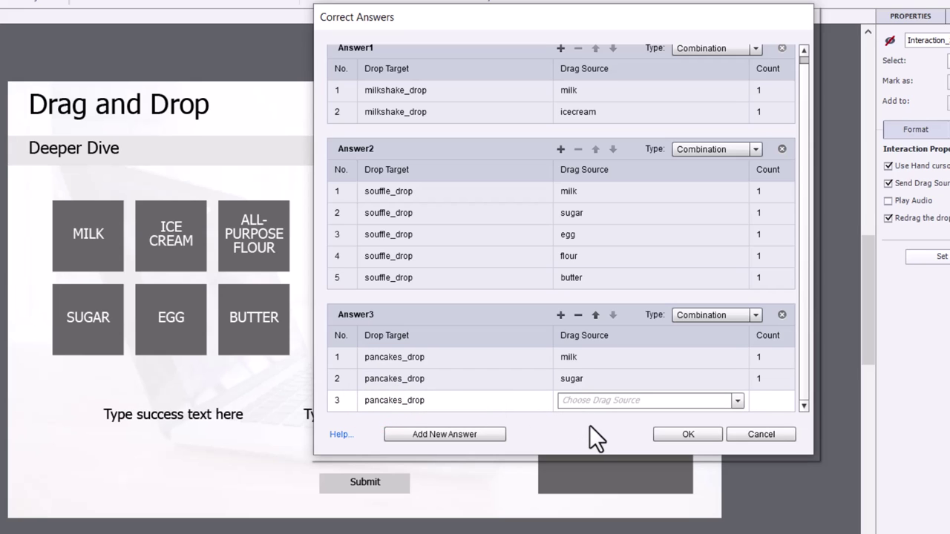
click(584, 399)
text(egg)
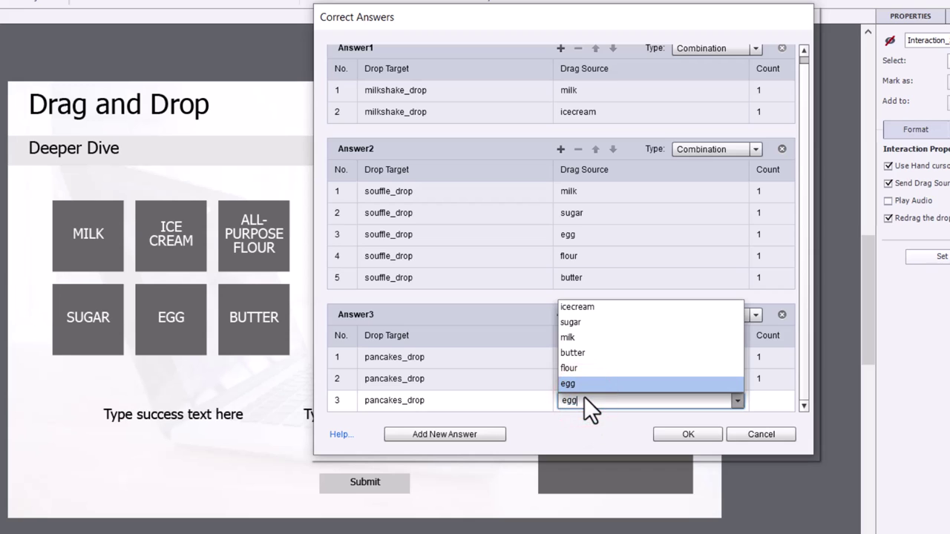
key(Return)
Add a fourth pancakes_drop row with flour as the ingredient.
click(561, 315)
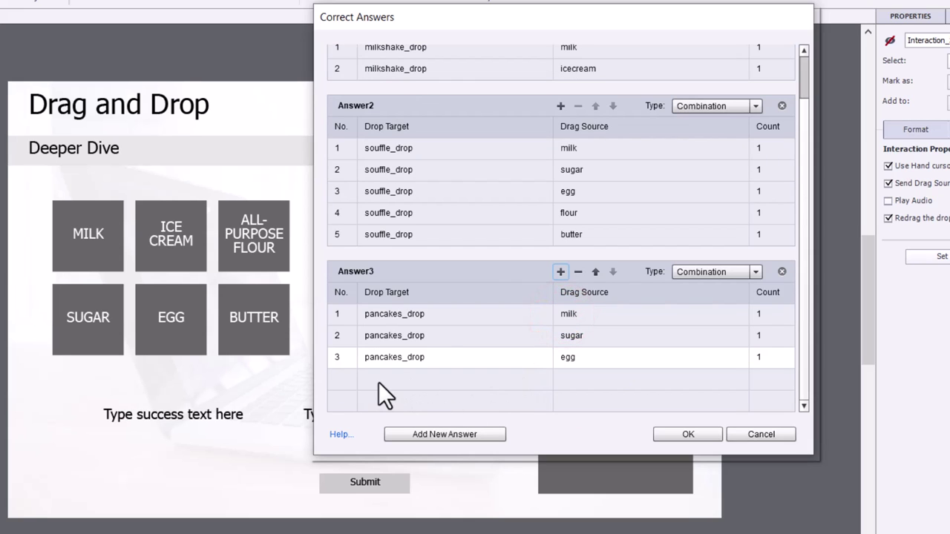
click(378, 382)
click(382, 382)
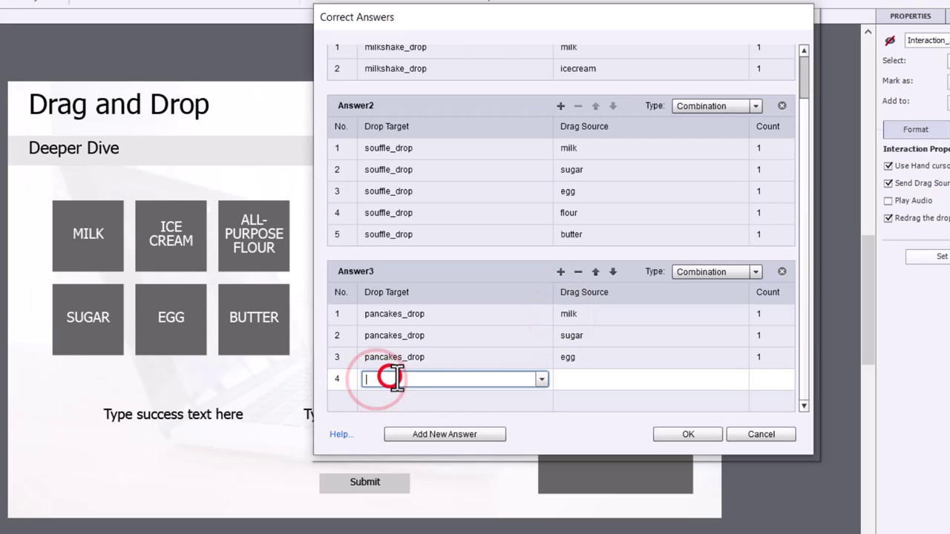
text(pancakes_drop)
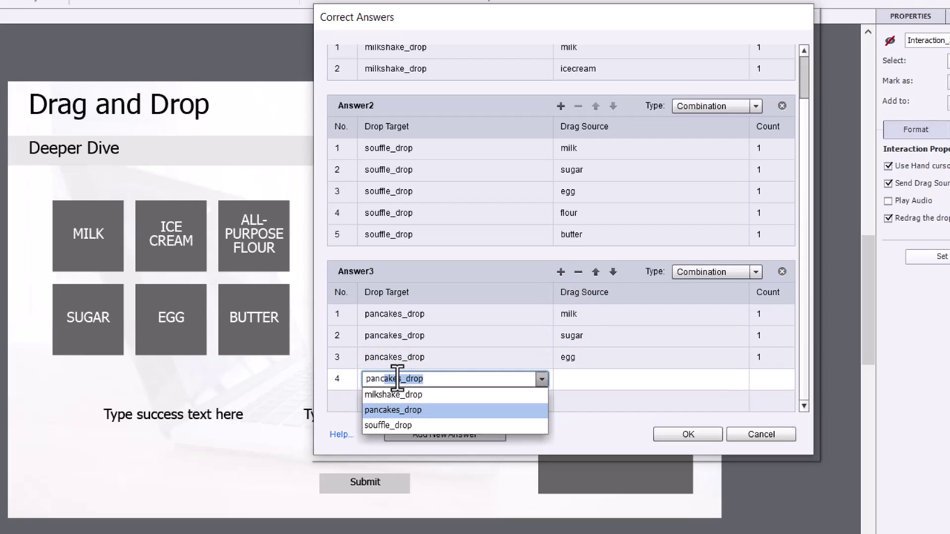
key(Tab)
click(595, 380)
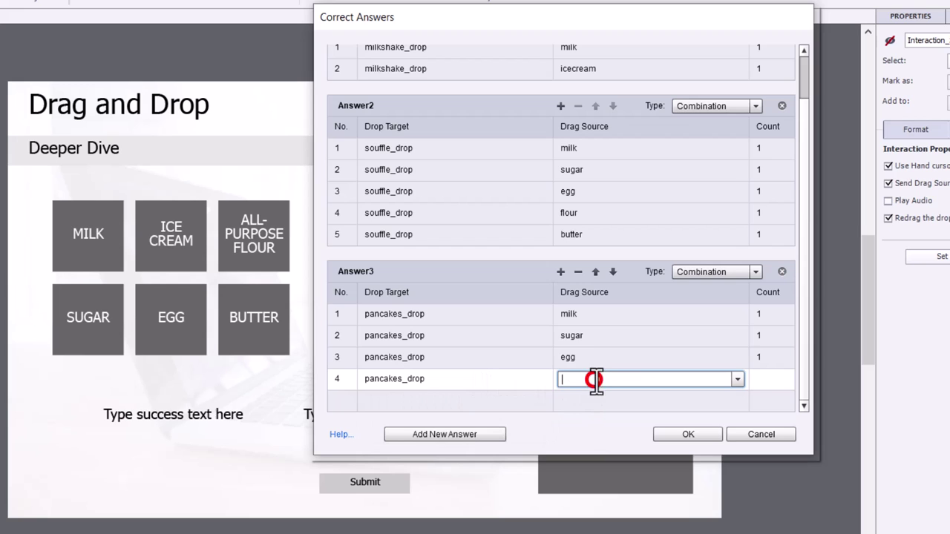
text(flour)
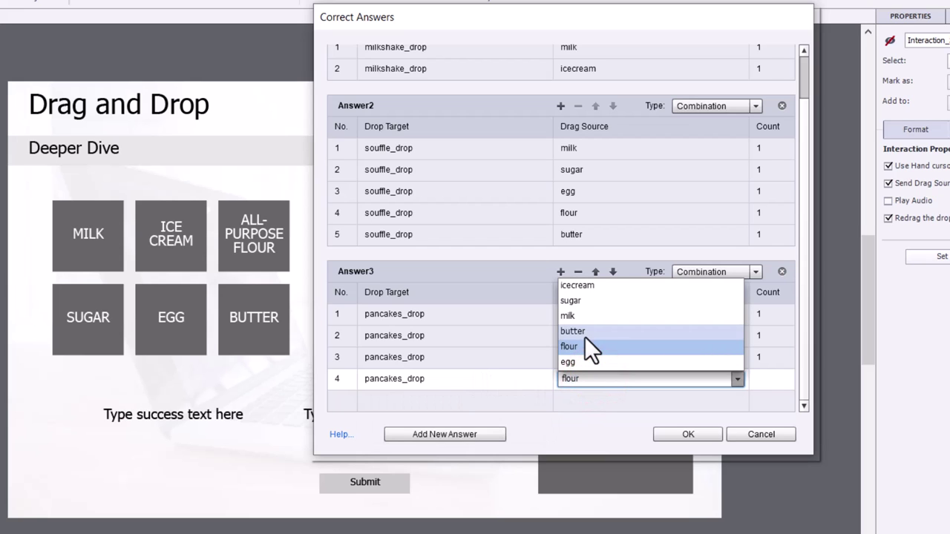
key(Return)
Add a fifth pancakes_drop row with butter and confirm the Correct Answers dialog.
click(382, 402)
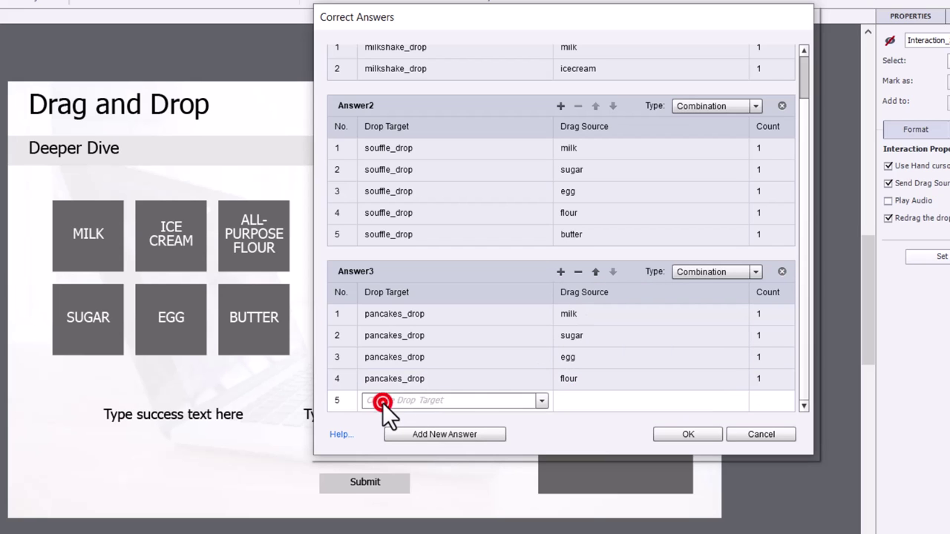
text(pancakes_drop)
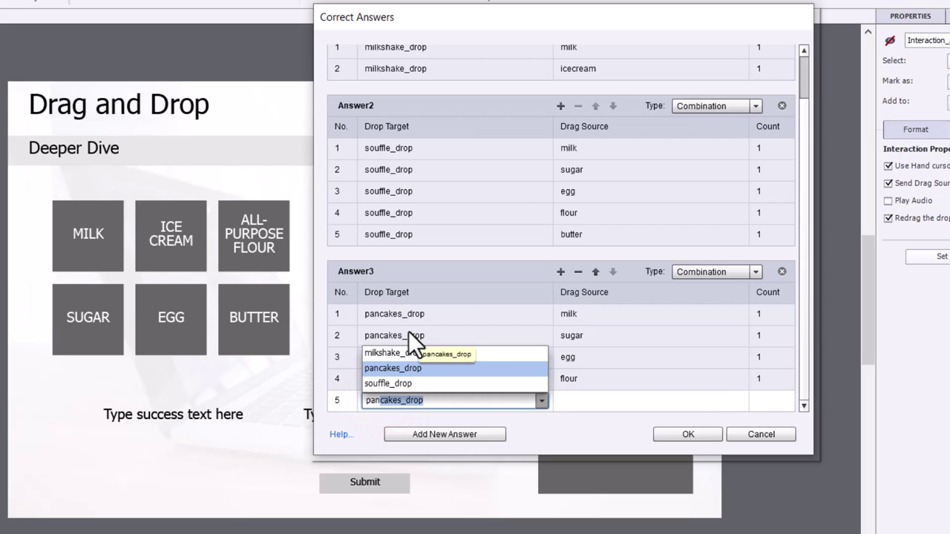
key(Return)
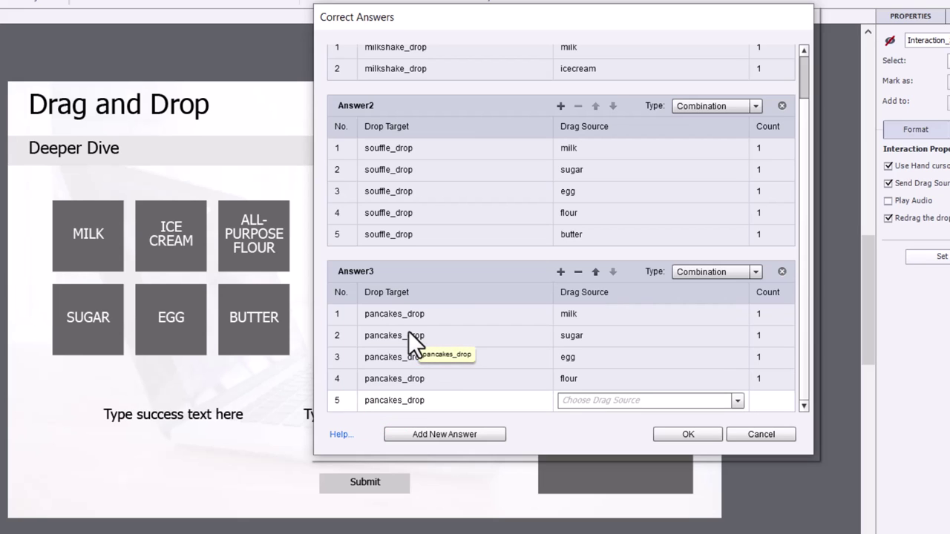
click(580, 402)
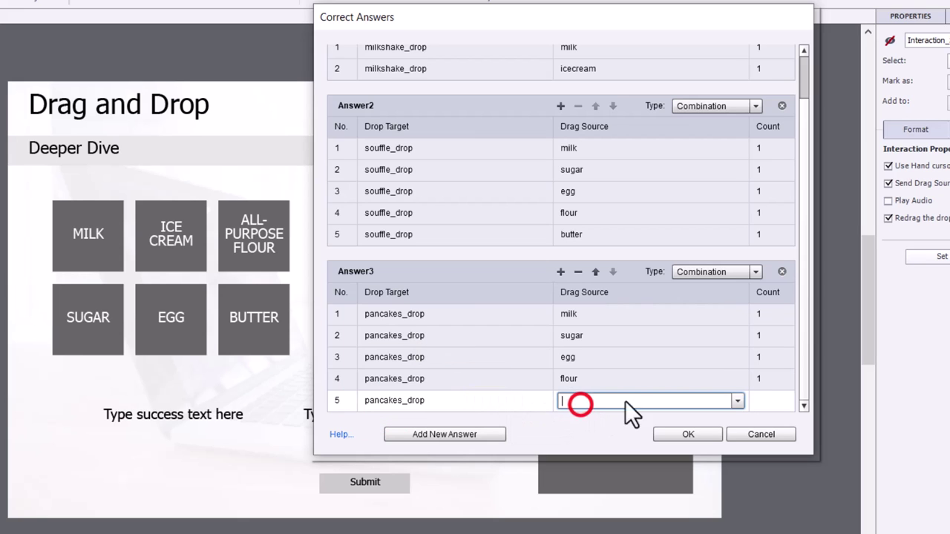
text(butter)
key(Return)
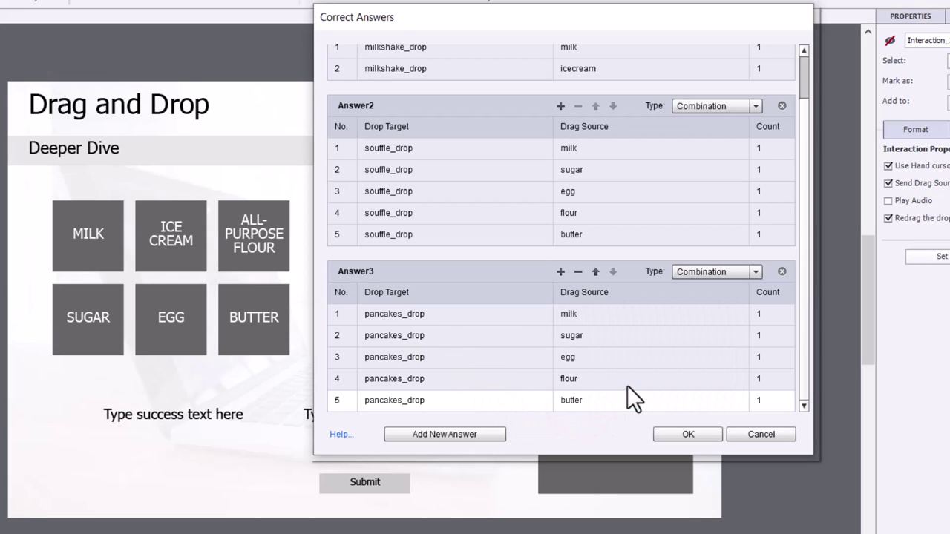
scroll(644, 293, up, 2)
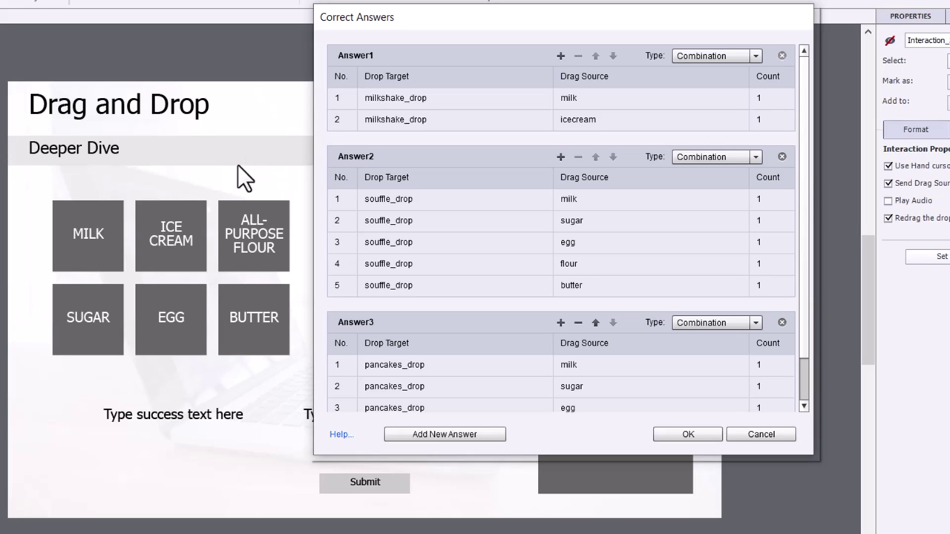
click(683, 437)
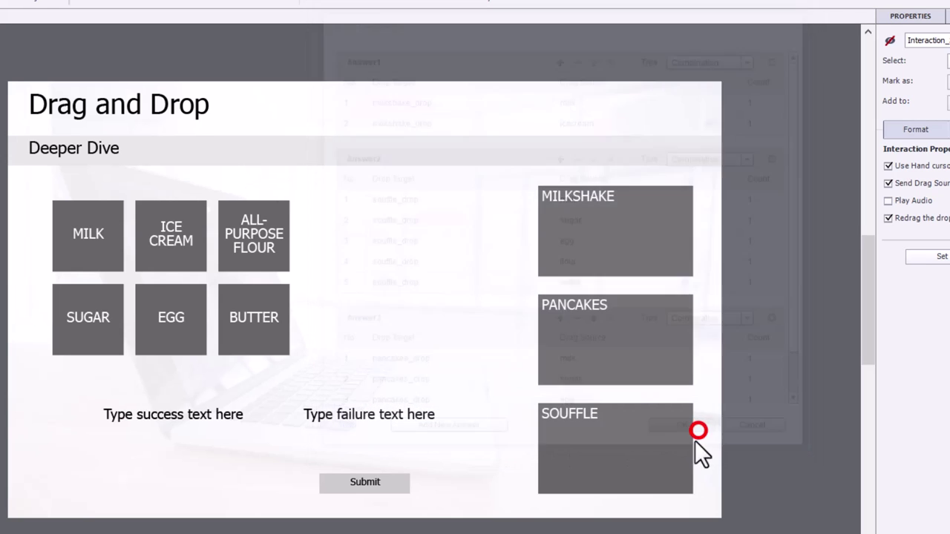
Replace the caption placeholders with 'Congratulations you found a recipe!' and 'That's not right.'.
click(178, 414)
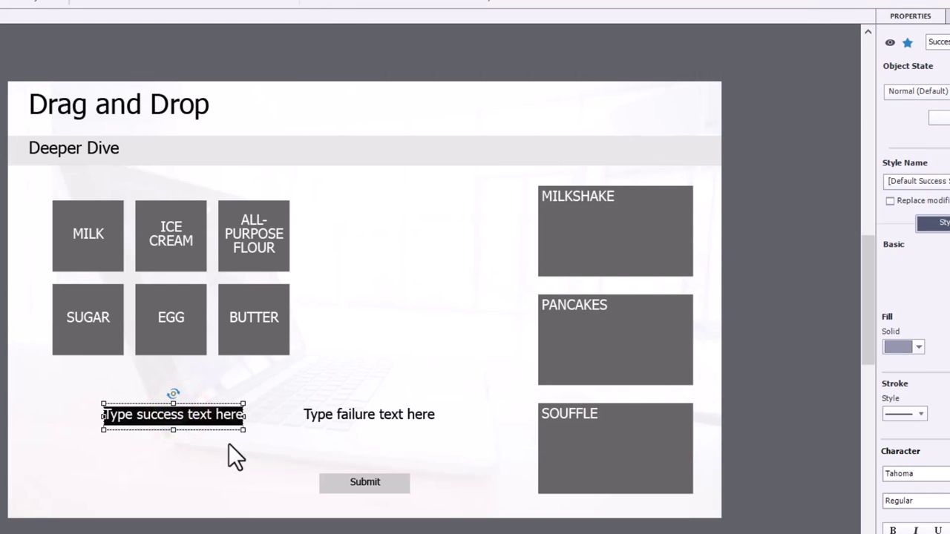
key(BackSpace)
text(Congratu)
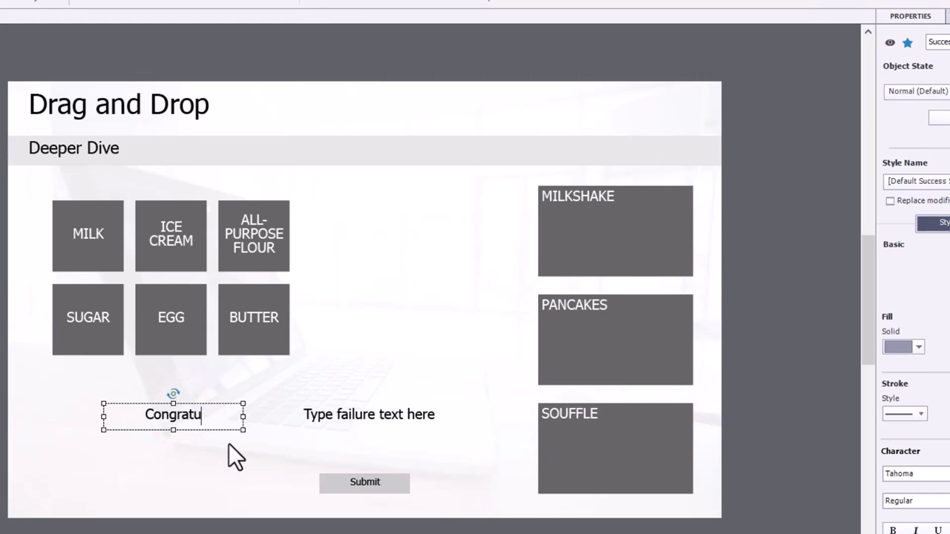
text(lations)
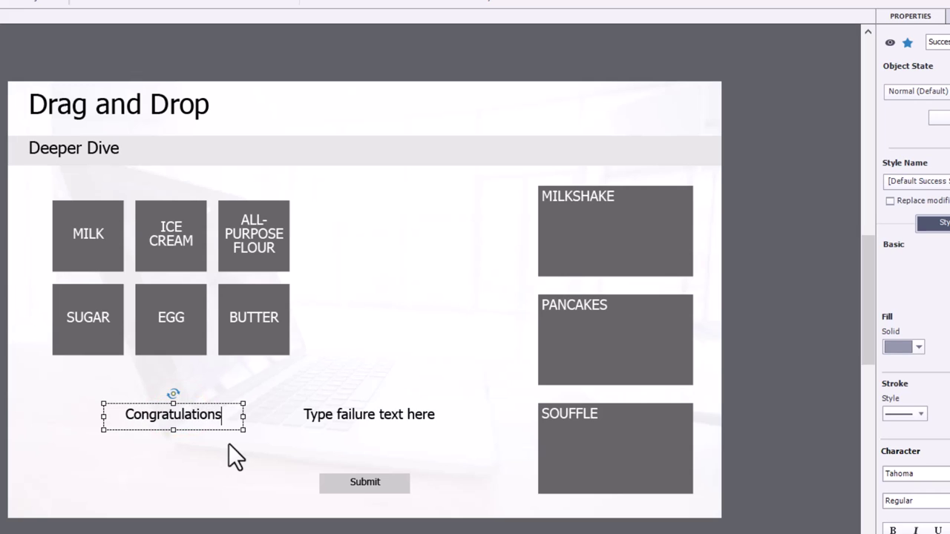
text( you found)
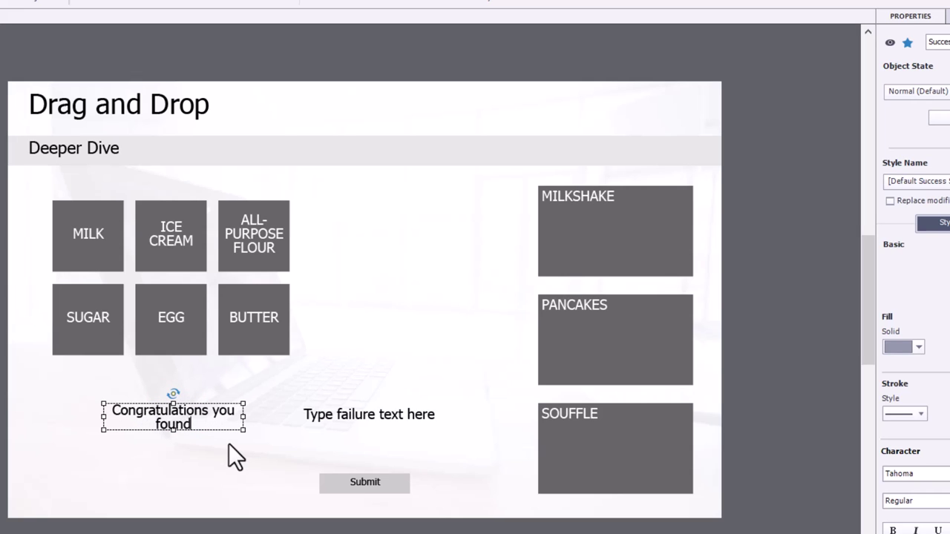
text( a recipe)
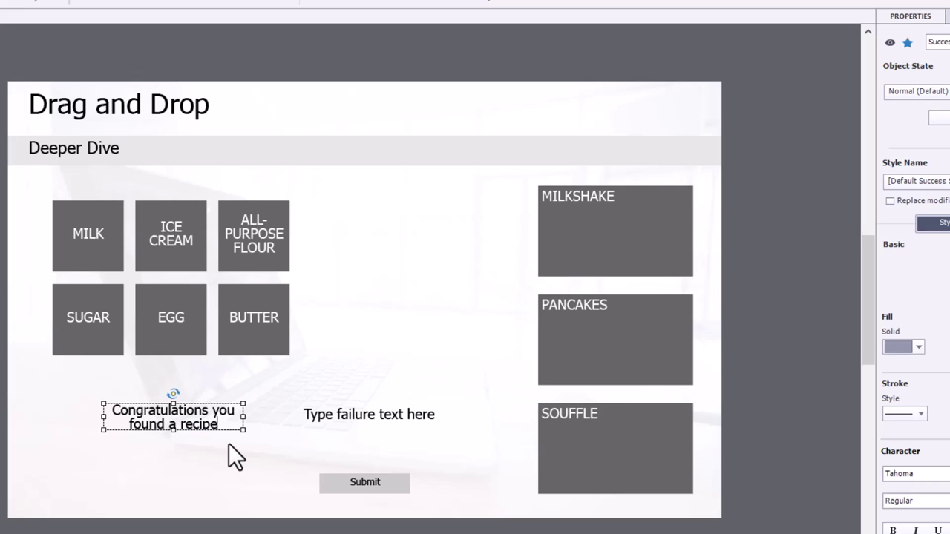
text(!)
click(350, 414)
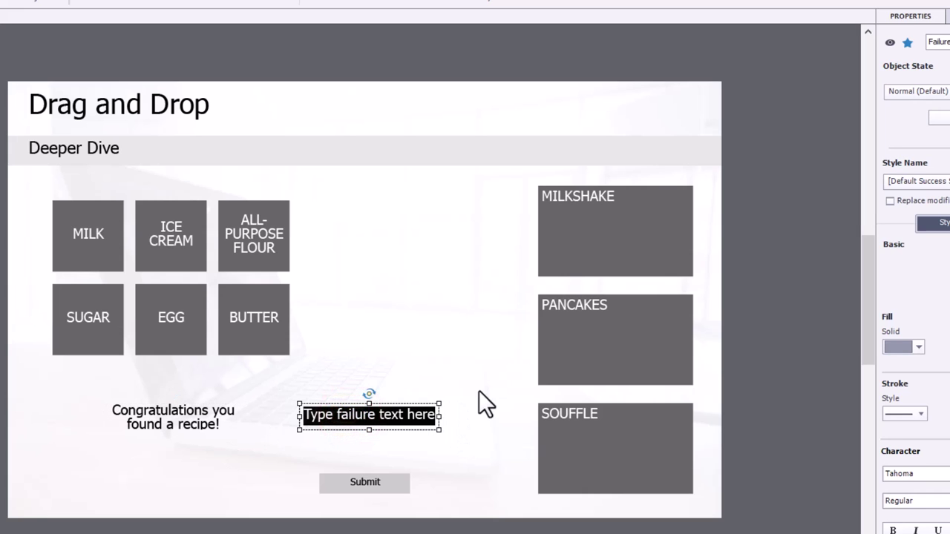
text(That's)
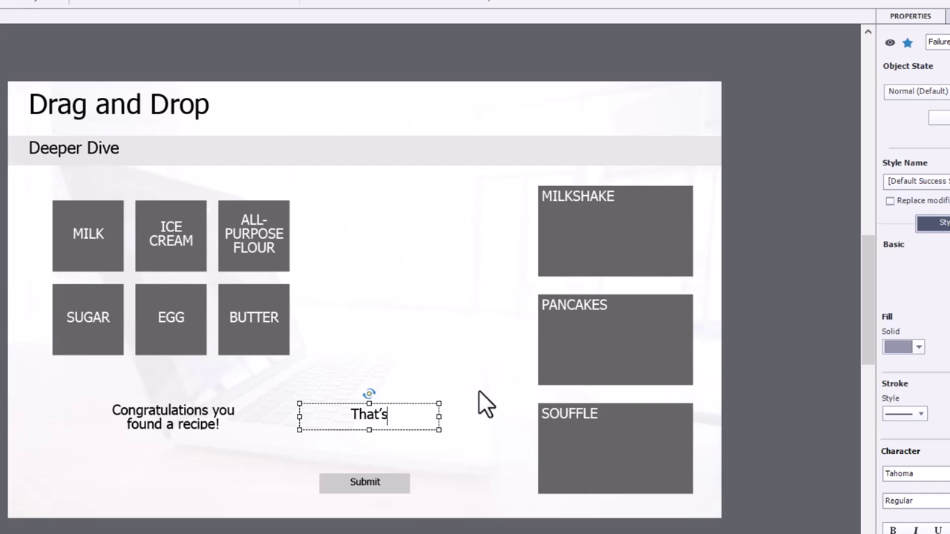
text( not right.)
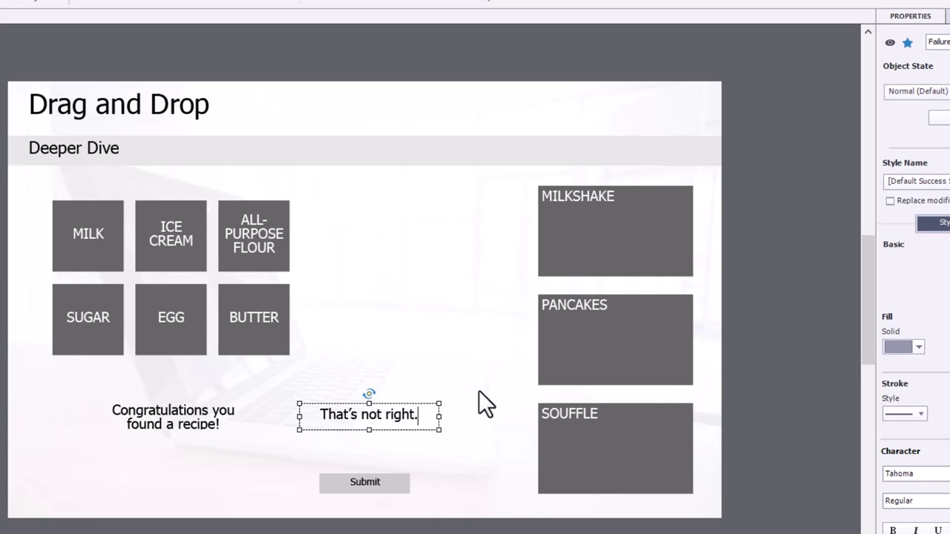
Finish editing the 'That's not right.' failure caption in the interaction's success and failure settings.
click(914, 9)
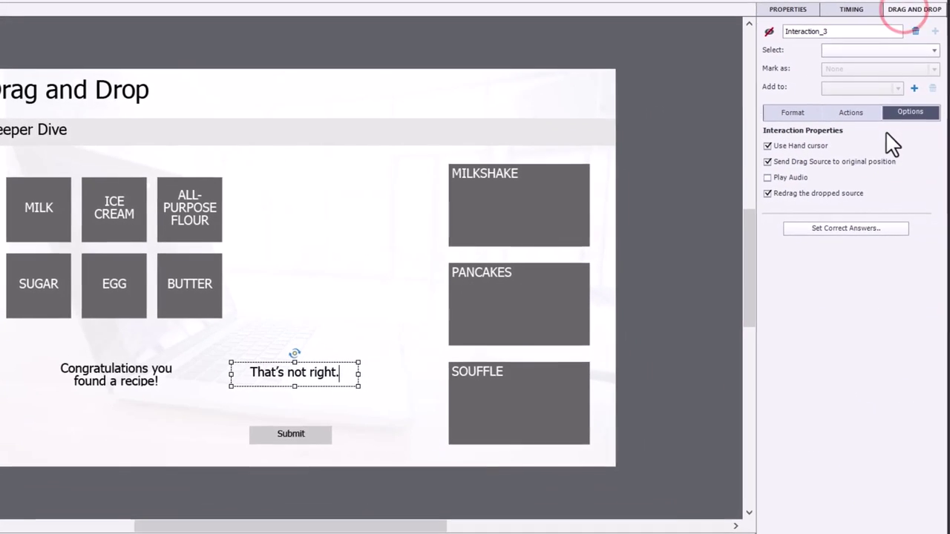
click(856, 113)
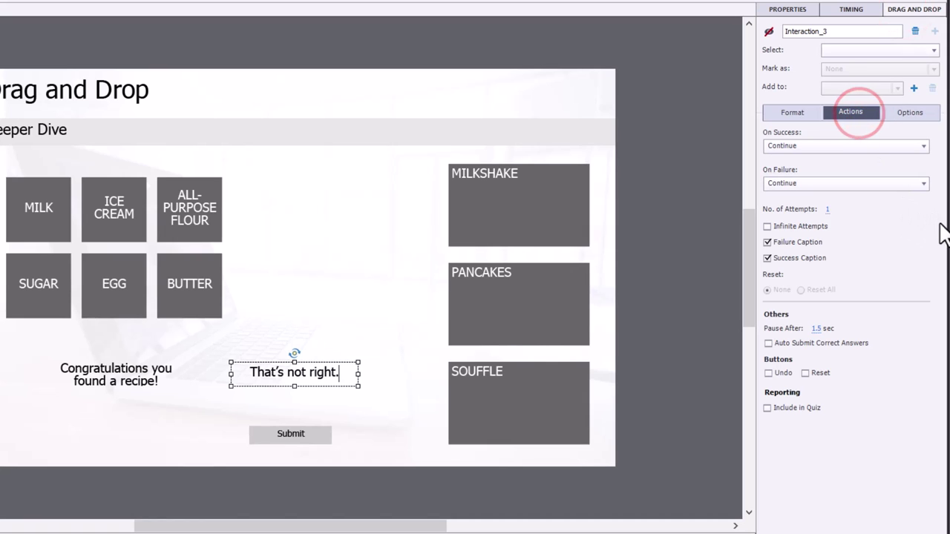
click(664, 254)
Make the three recipe drop boxes tile dropped ingredients from the bottom-left at 50% size.
drag(651, 193, 533, 410)
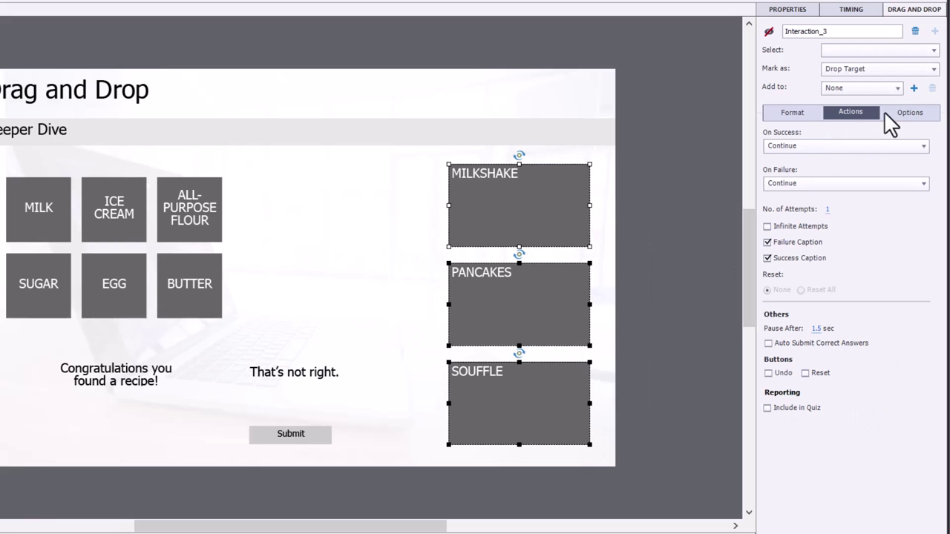
click(785, 115)
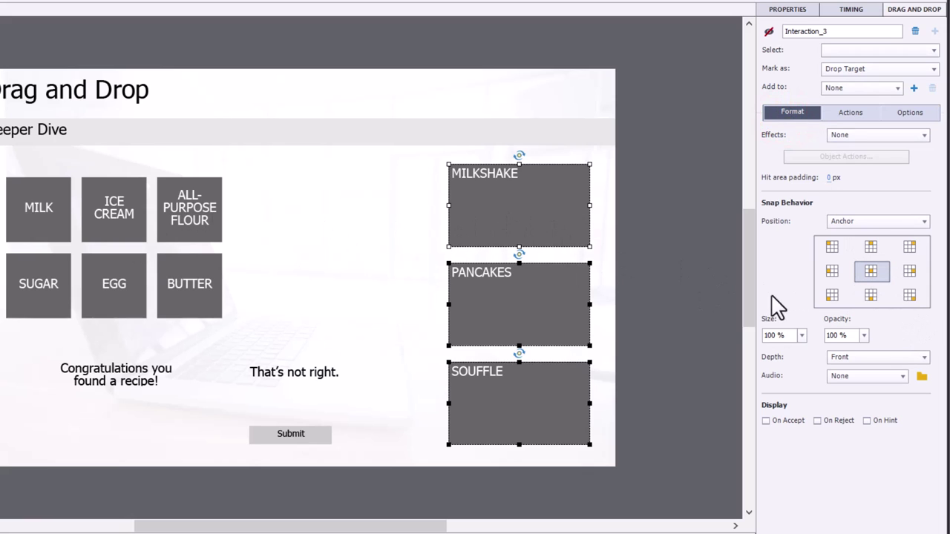
click(858, 221)
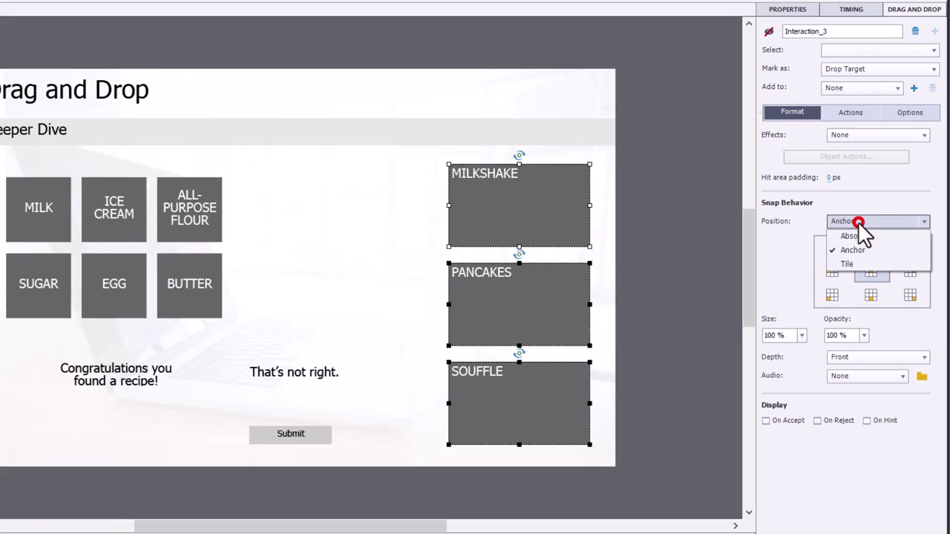
click(853, 265)
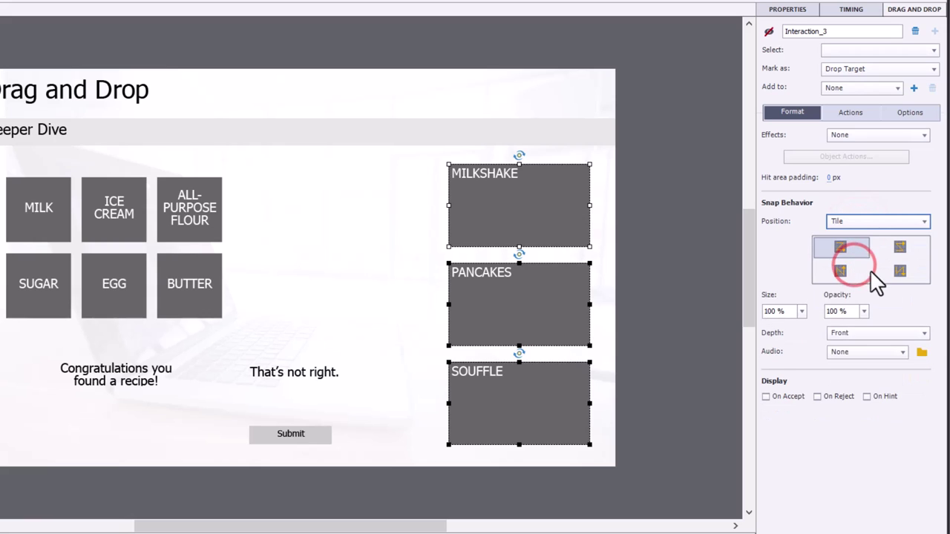
click(841, 270)
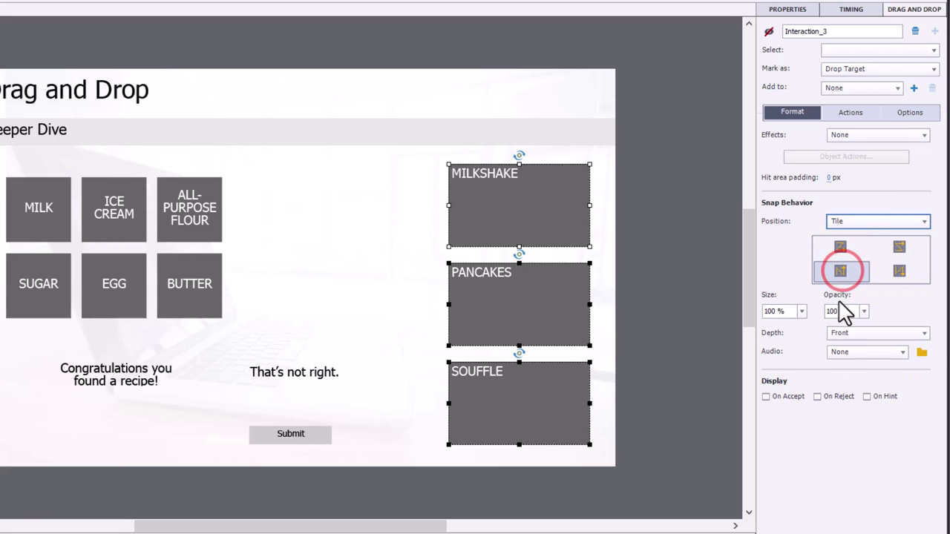
click(782, 310)
text(50)
key(Return)
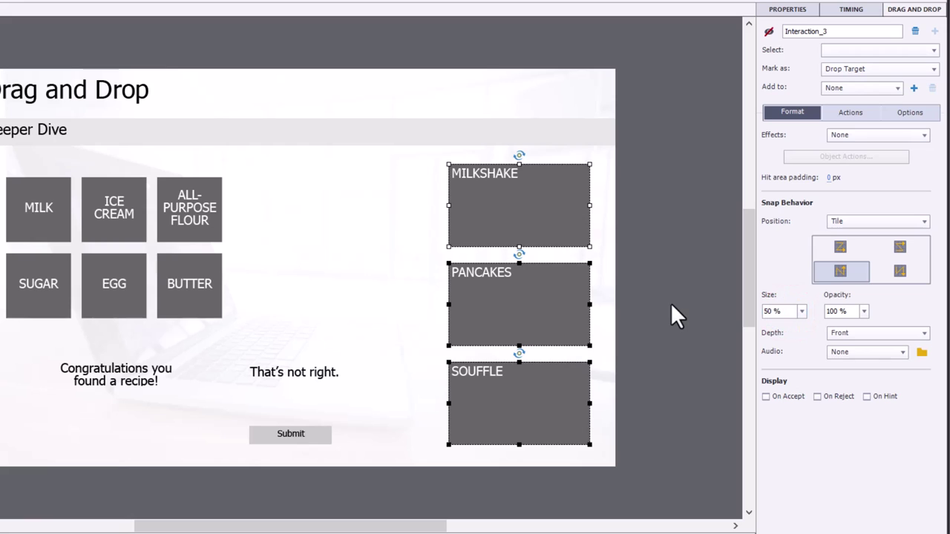
Enable Infinite Attempts, Reset All after wrong answers, and Auto Submit Correct Answers for the interaction.
click(849, 112)
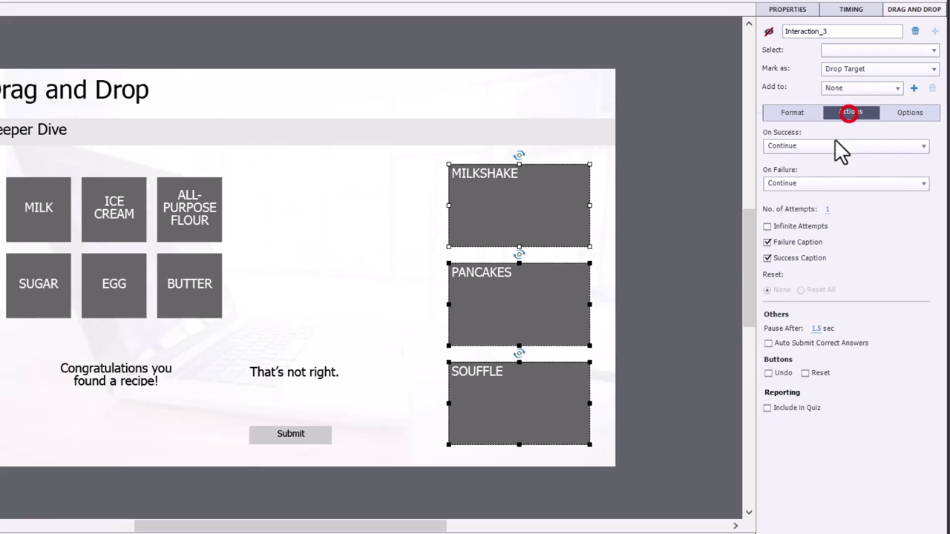
click(803, 224)
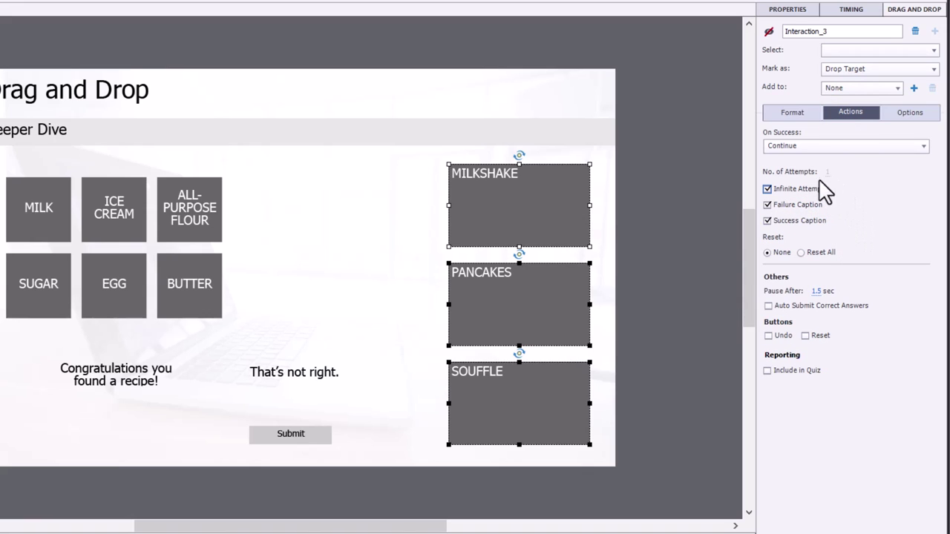
click(800, 252)
click(823, 306)
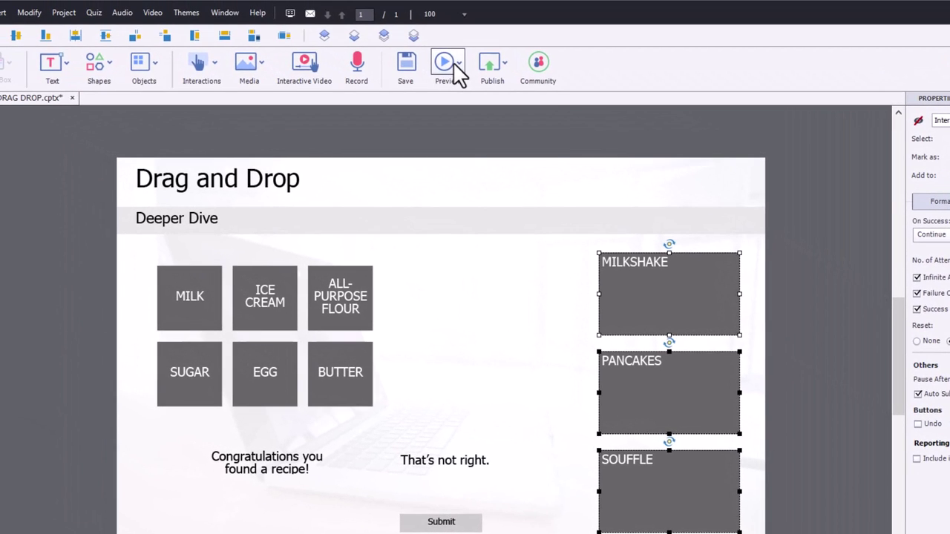
Preview as HTML5 in Browser, drop ICE CREAM and MILK into MILKSHAKE, then replay the slide.
click(455, 63)
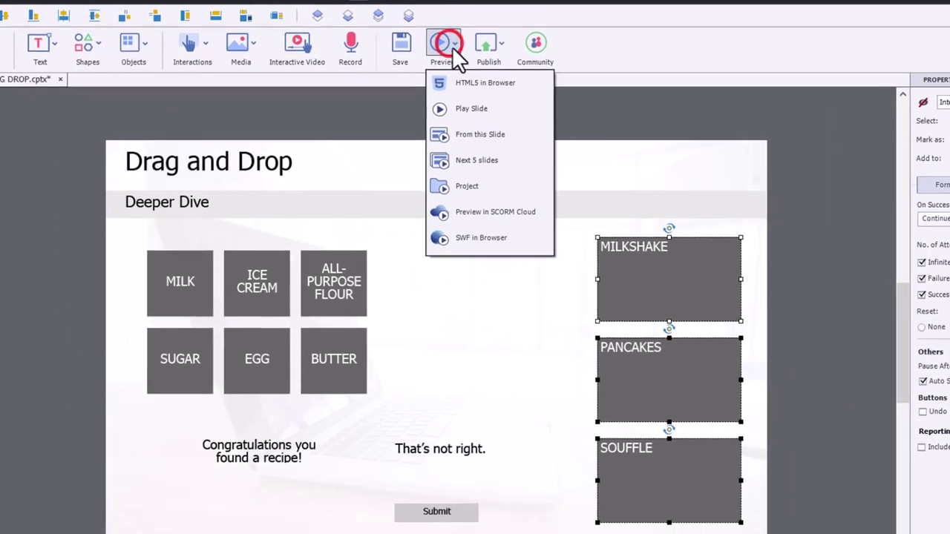
click(456, 105)
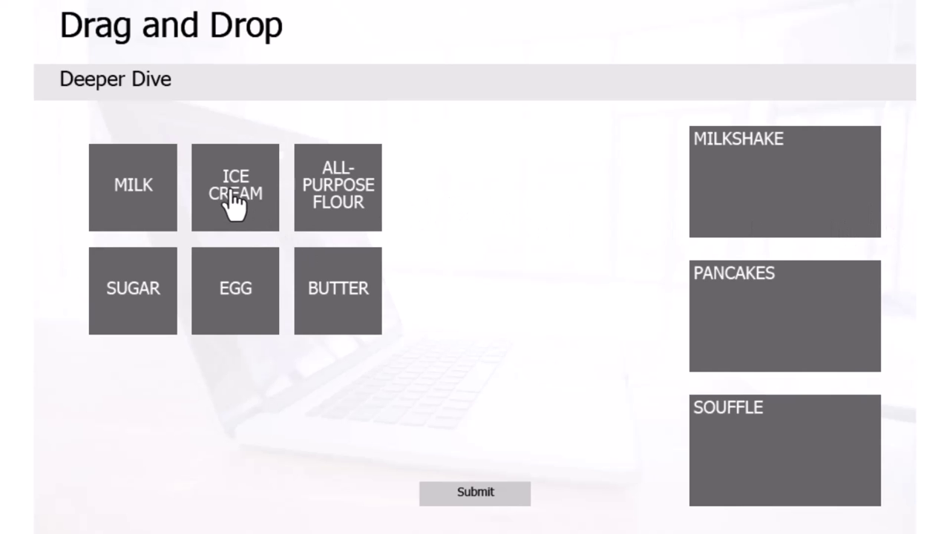
drag(233, 202, 693, 243)
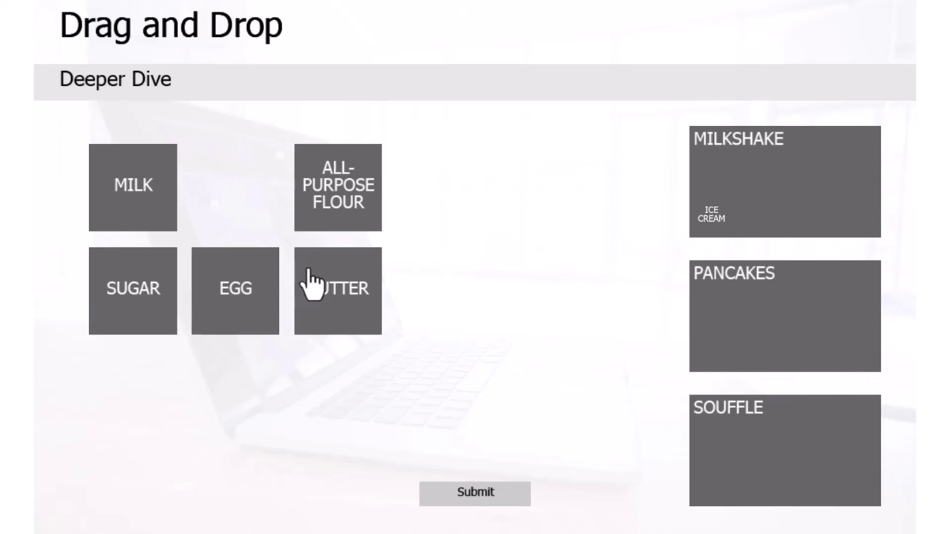
drag(113, 191, 791, 184)
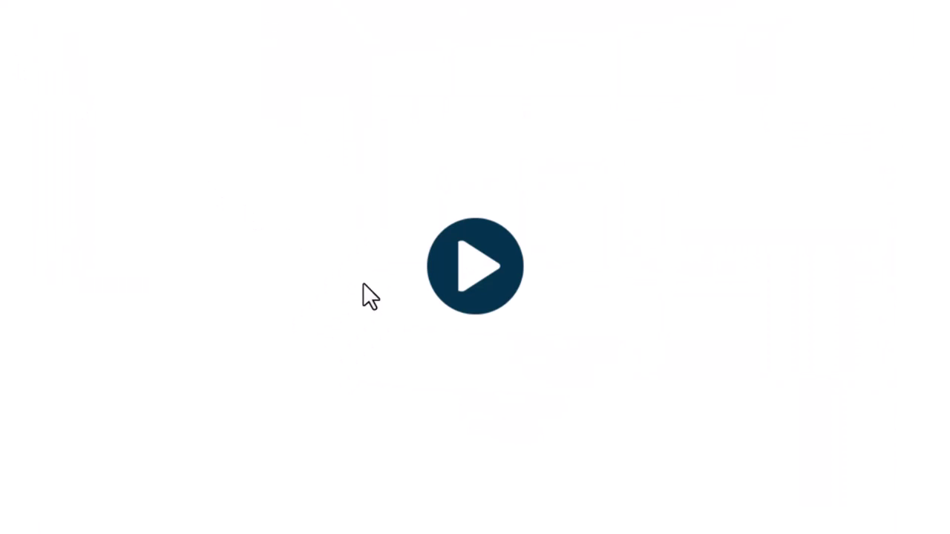
click(492, 265)
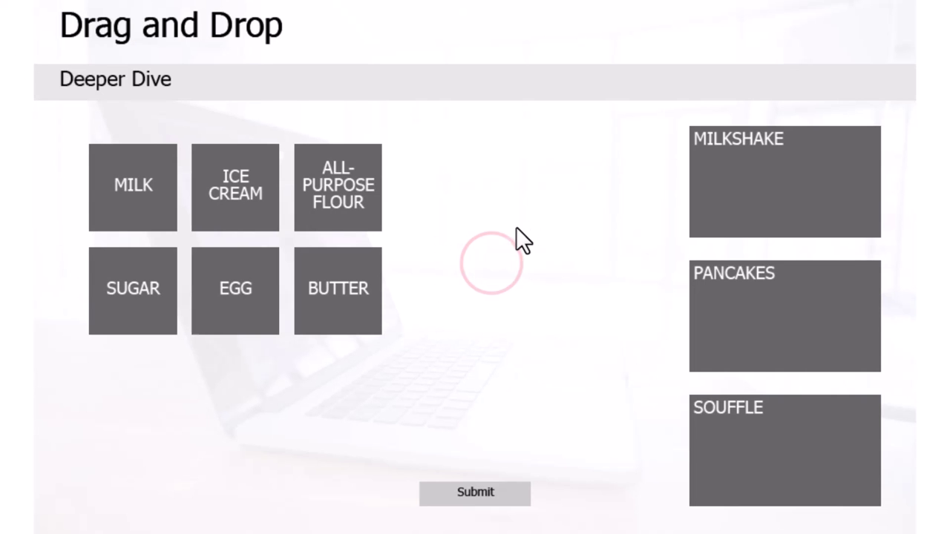
Fill PANCAKES with MILK, SUGAR, EGG, BUTTER and ALL-PURPOSE FLOUR in the preview.
drag(133, 194, 774, 326)
drag(133, 296, 742, 330)
drag(229, 296, 778, 326)
drag(349, 303, 771, 335)
drag(356, 202, 839, 329)
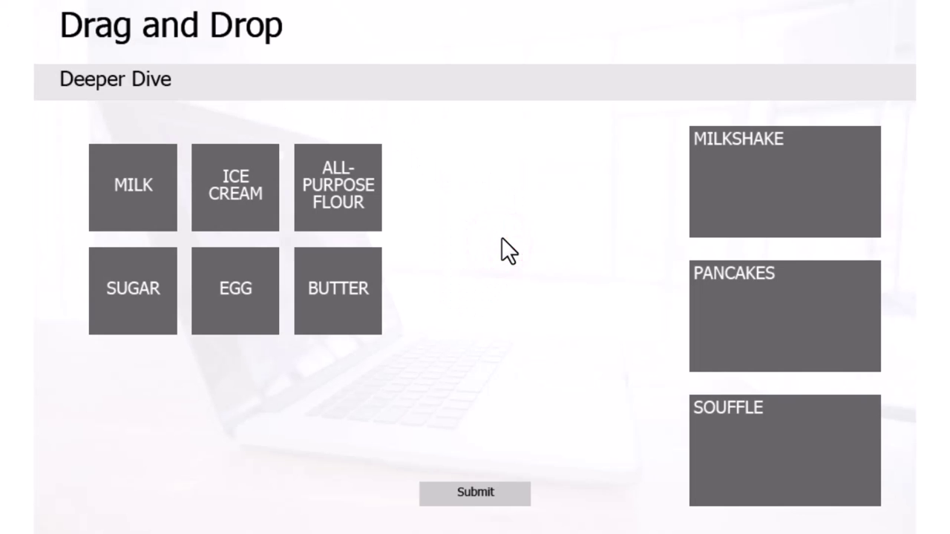
Fill SOUFFLE with ALL-PURPOSE FLOUR, BUTTER, EGG, SUGAR and MILK.
drag(338, 187, 764, 431)
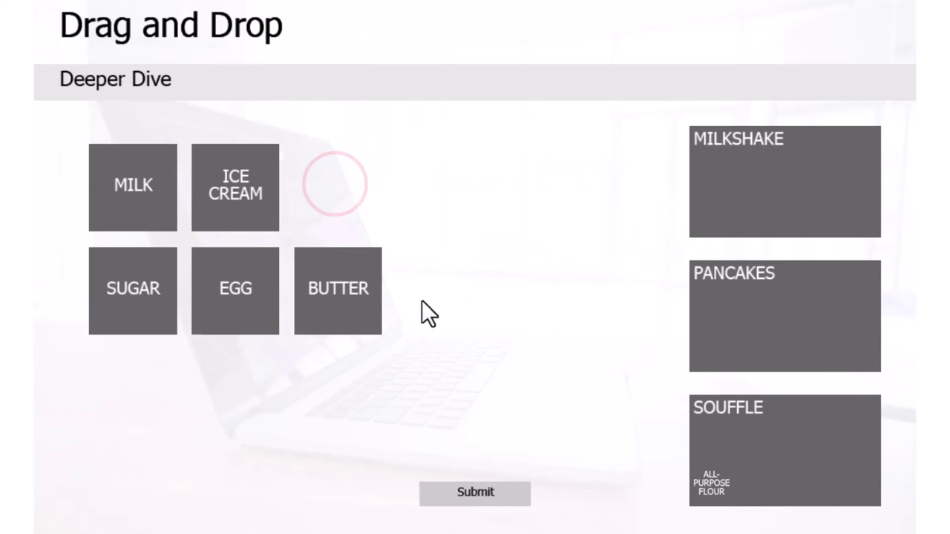
drag(345, 282, 750, 428)
drag(245, 299, 812, 439)
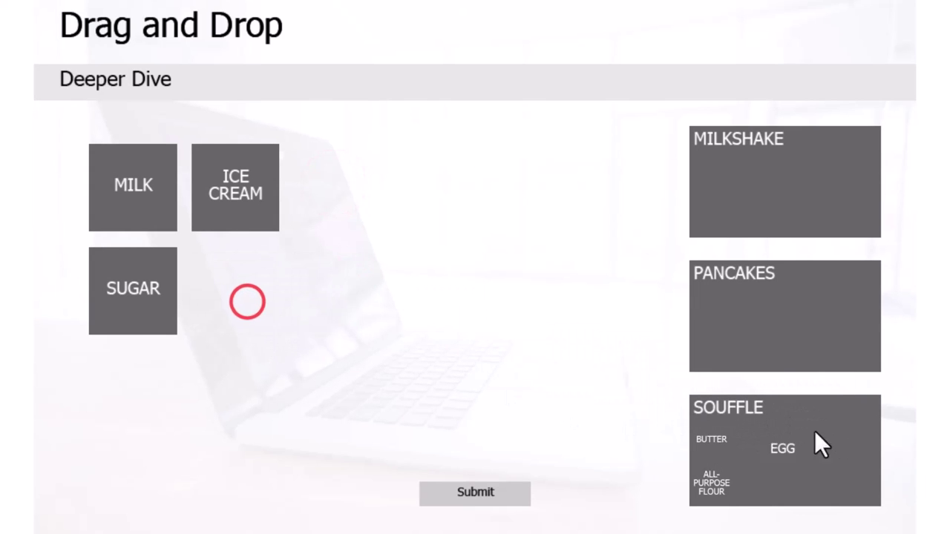
drag(139, 316, 854, 462)
drag(152, 208, 851, 486)
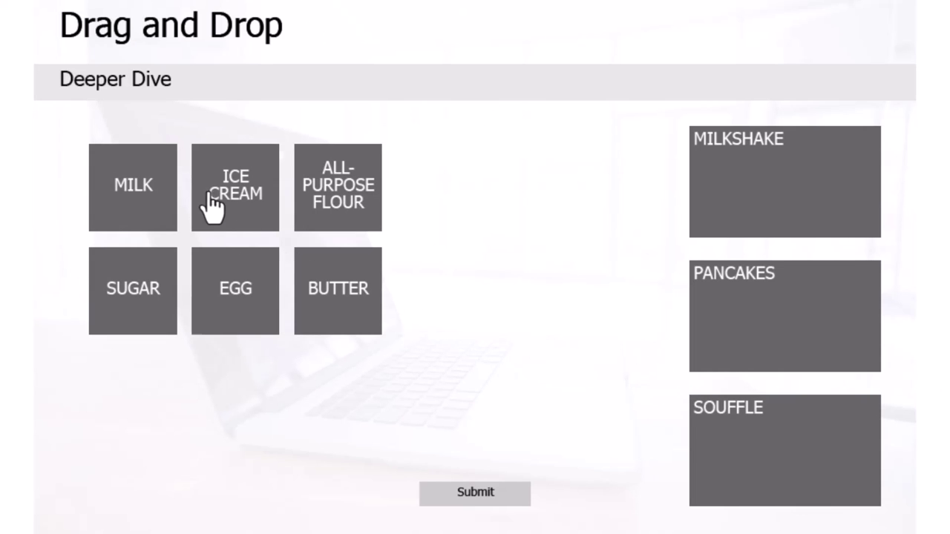
Move ICE CREAM between the boxes, leaving it in MILKSHAKE.
drag(211, 195, 819, 328)
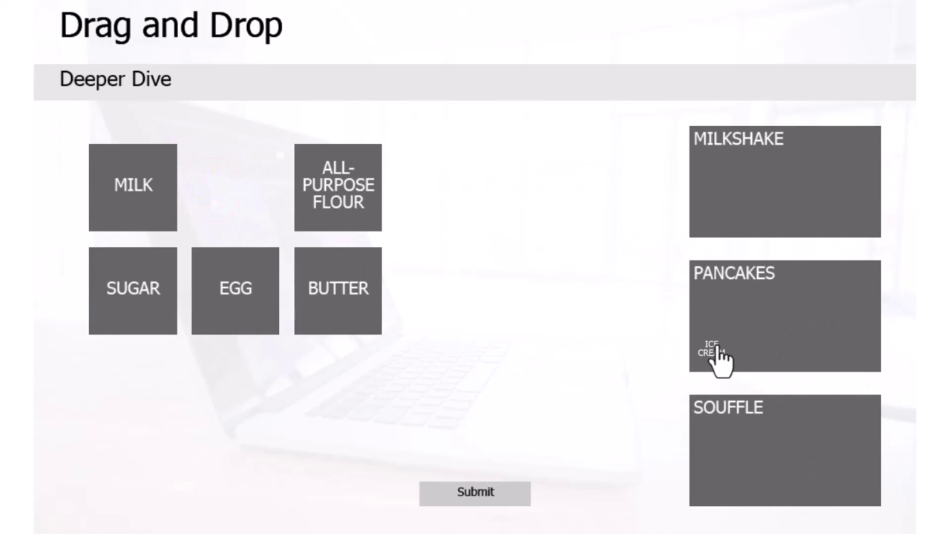
drag(710, 356, 744, 187)
drag(721, 217, 800, 479)
drag(711, 488, 746, 215)
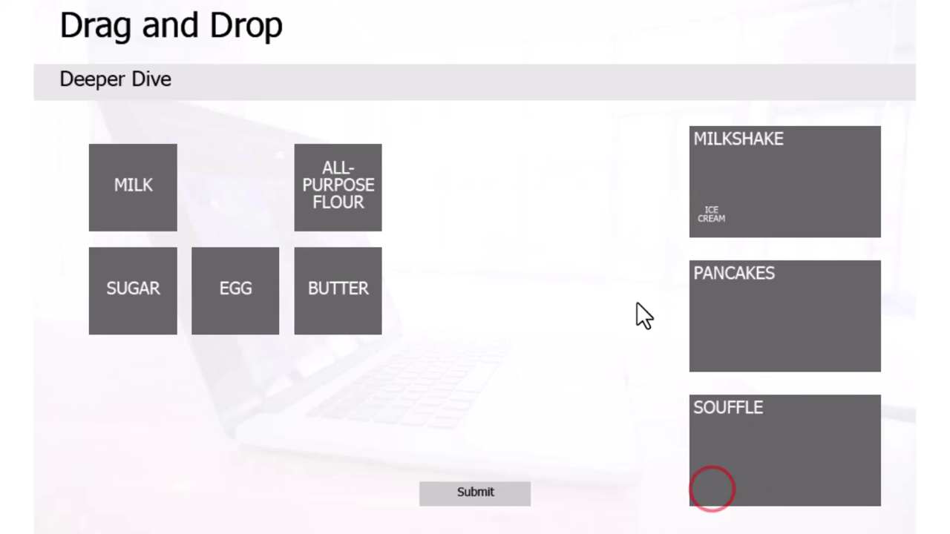
Add MILK, FLOUR, BUTTER, EGG and SUGAR to PANCAKES and submit, getting 'That's not right.'.
drag(154, 180, 745, 334)
drag(355, 190, 755, 349)
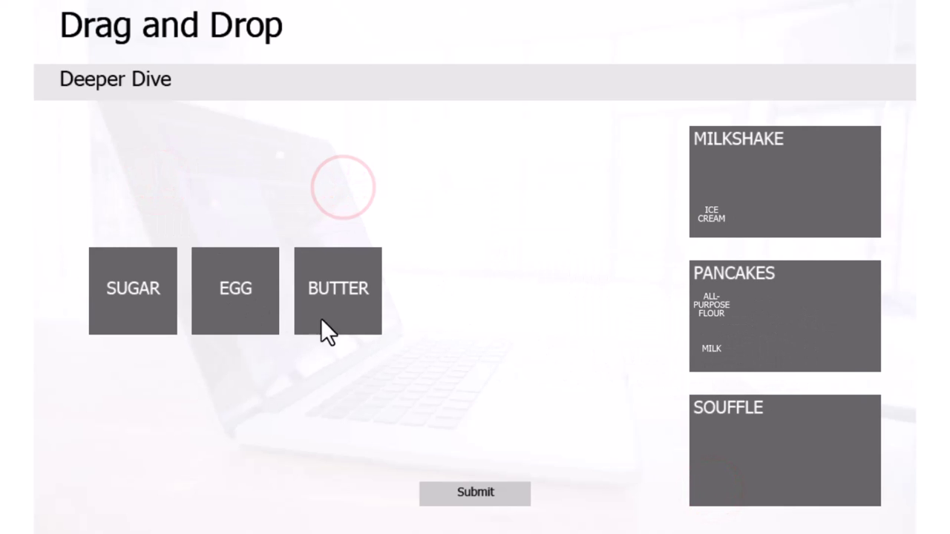
drag(323, 285, 751, 364)
drag(259, 296, 740, 319)
drag(148, 285, 816, 326)
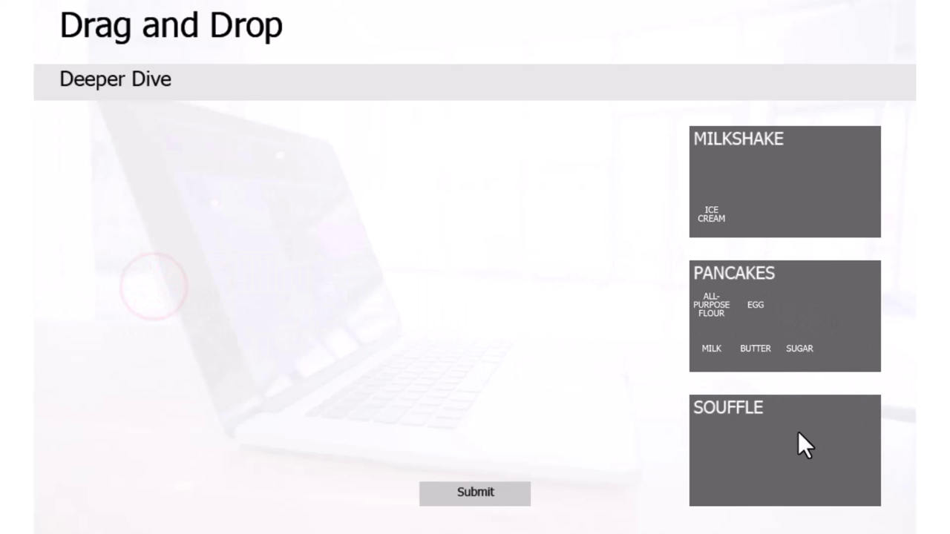
drag(705, 212, 731, 236)
click(506, 492)
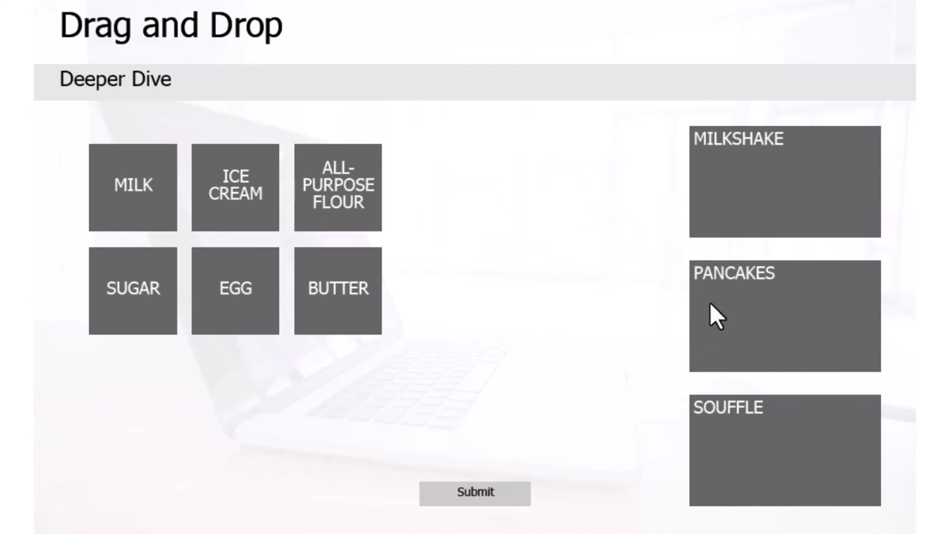
Refill PANCAKES with MILK, ALL-PURPOSE FLOUR, BUTTER, EGG and SUGAR for the congratulations message.
drag(137, 209, 753, 339)
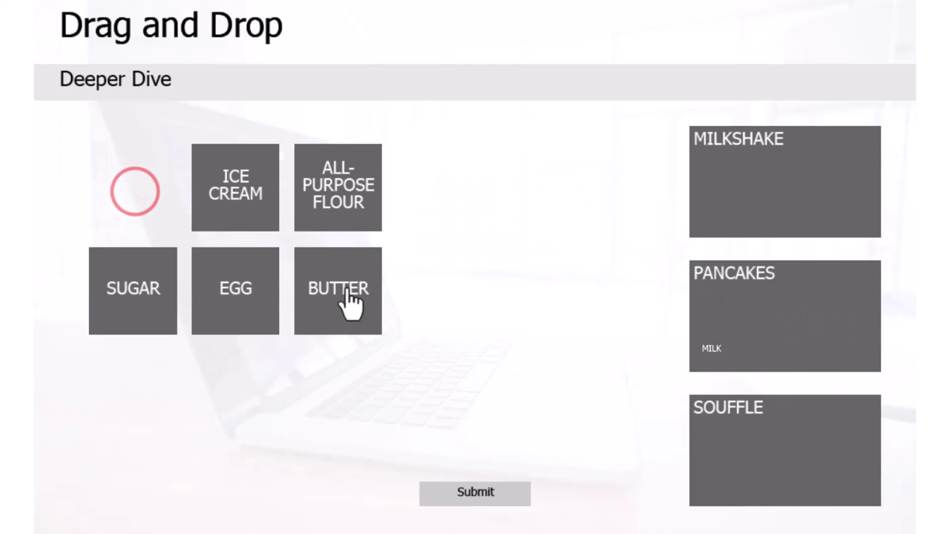
drag(325, 192, 751, 315)
drag(334, 293, 742, 303)
drag(254, 299, 639, 336)
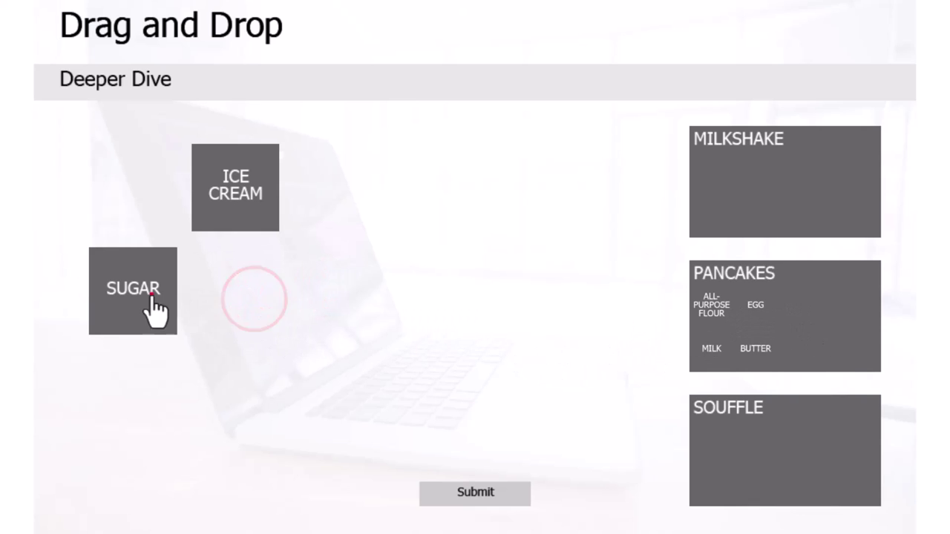
drag(152, 294, 791, 322)
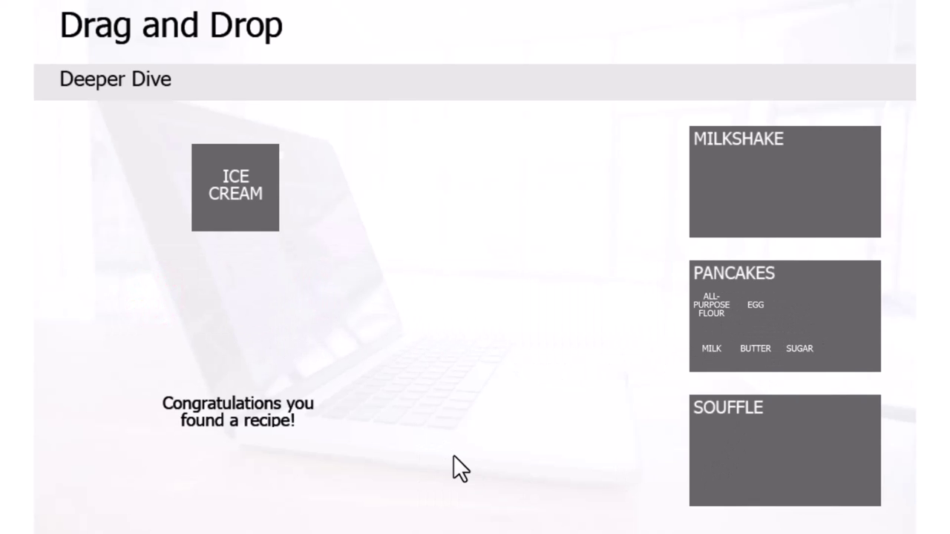